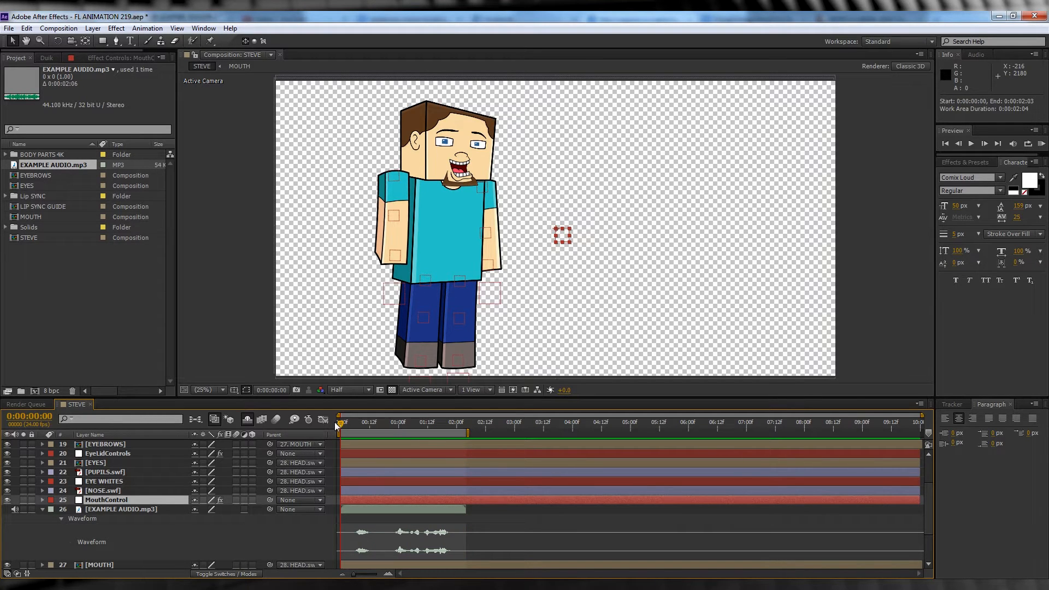
Play back the STEVE composition with its example audio to hear the timing of the speech
{"action": "key", "text": "KP_0"}
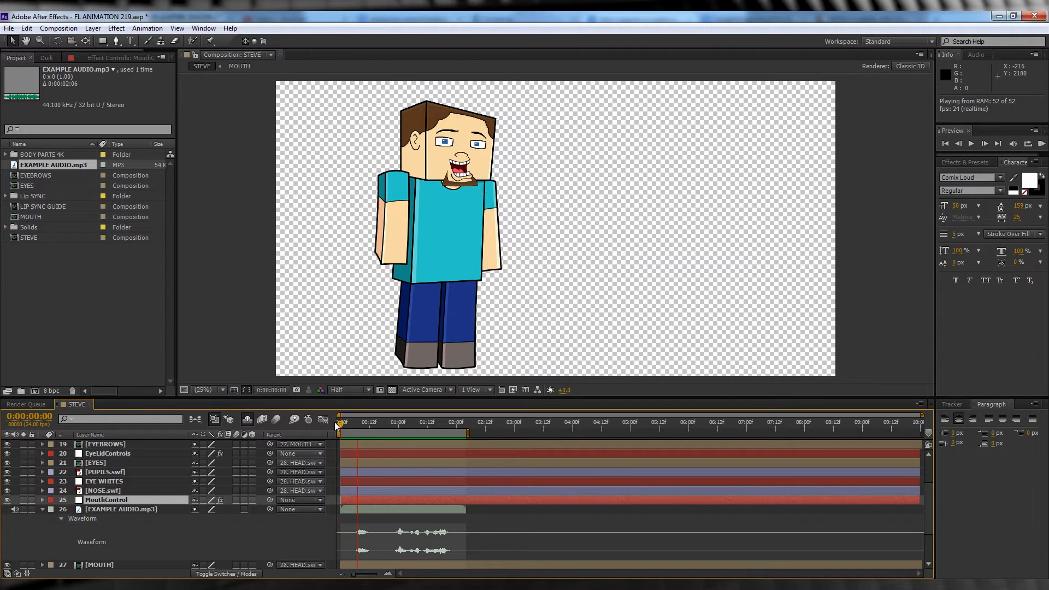
{"action": "key", "text": "space"}
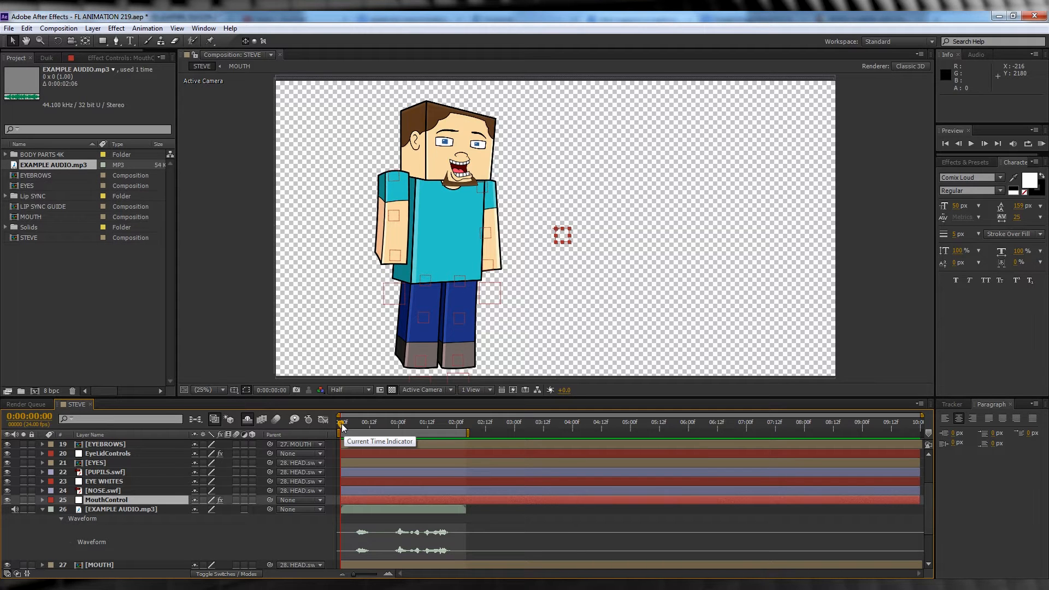
{"action": "mouse_move", "coordinate": [341, 425]}
{"action": "left_mouse_down"}
{"action": "mouse_move", "coordinate": [369, 426]}
{"action": "mouse_move", "coordinate": [328, 428]}
{"action": "mouse_move", "coordinate": [348, 429]}
{"action": "left_mouse_up"}
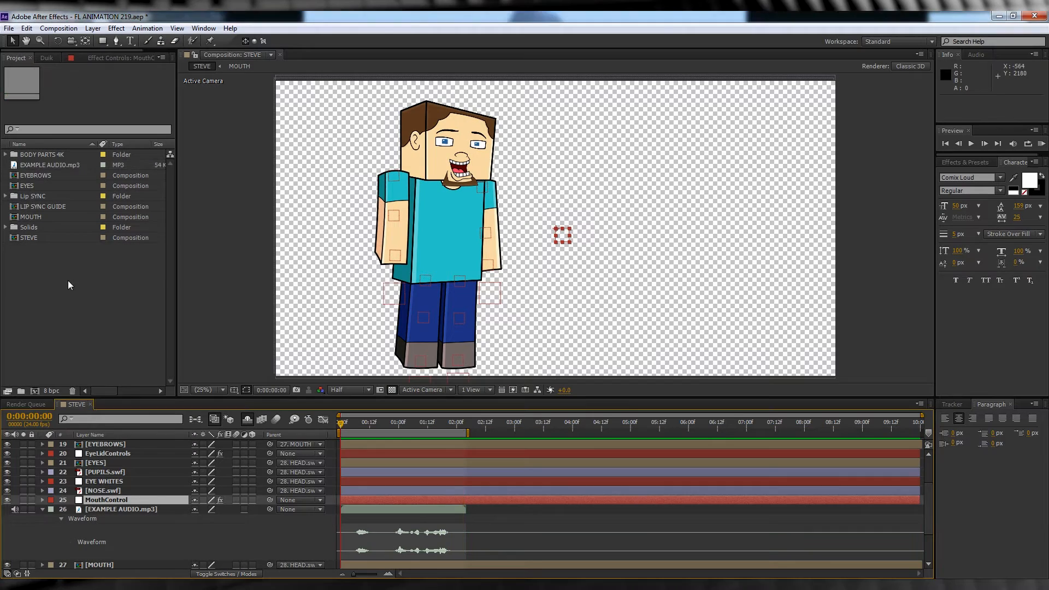
Set the MouthControl layer's slider to about 19.16 at frame 0 for a closed mouth
{"action": "left_click", "coordinate": [71, 279]}
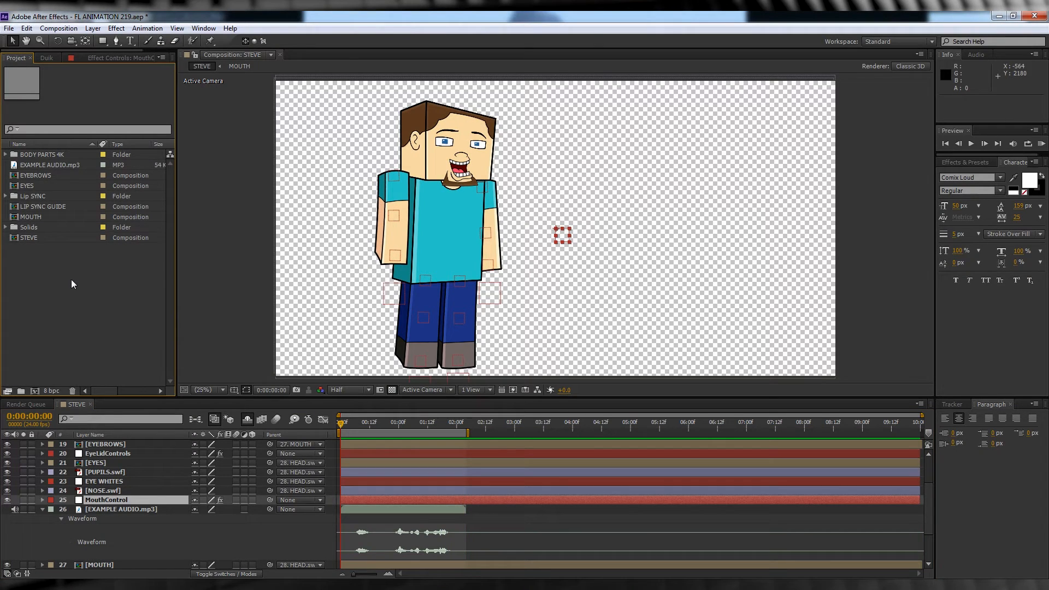
{"action": "left_click", "coordinate": [107, 499]}
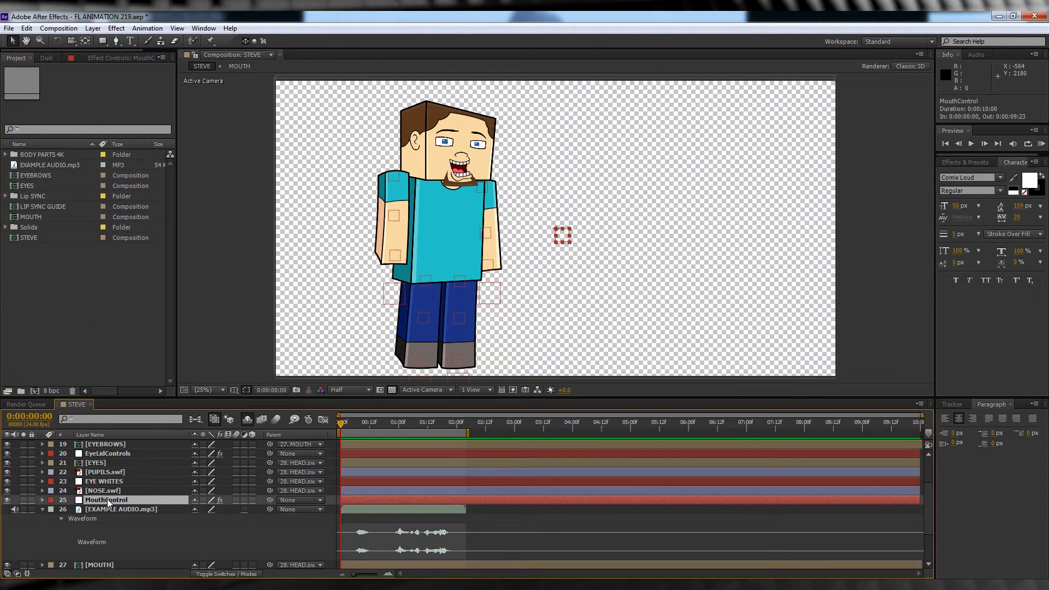
{"action": "left_click", "coordinate": [94, 57]}
{"action": "left_click_drag", "start_coordinate": [139, 105], "coordinate": [47, 102]}
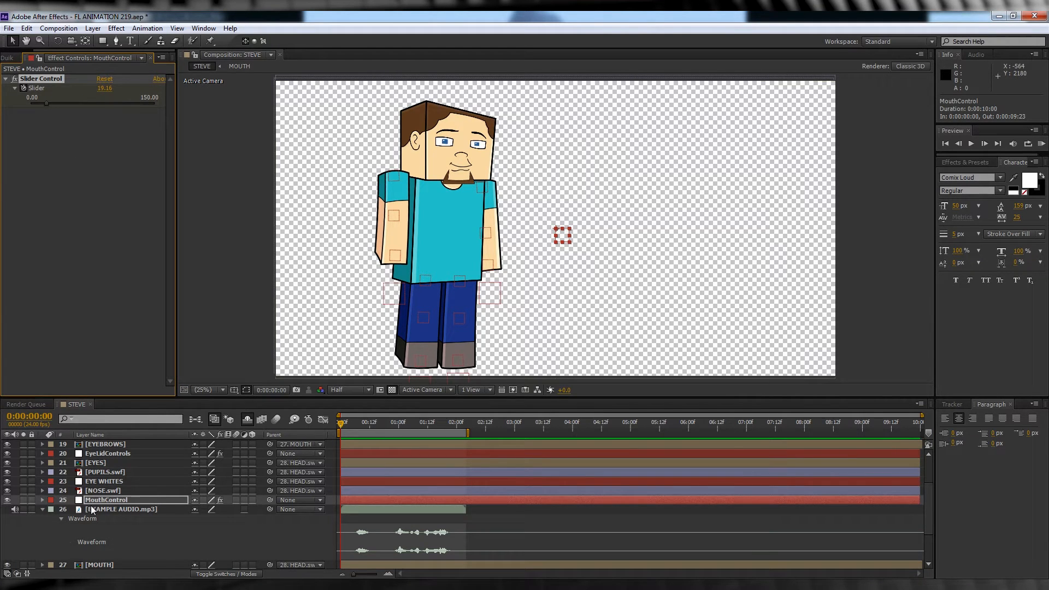
Reveal MouthControl's slider in the timeline and turn its keyframe at frame 0 into a hold keyframe
{"action": "key", "text": "e"}
{"action": "left_click", "coordinate": [61, 510]}
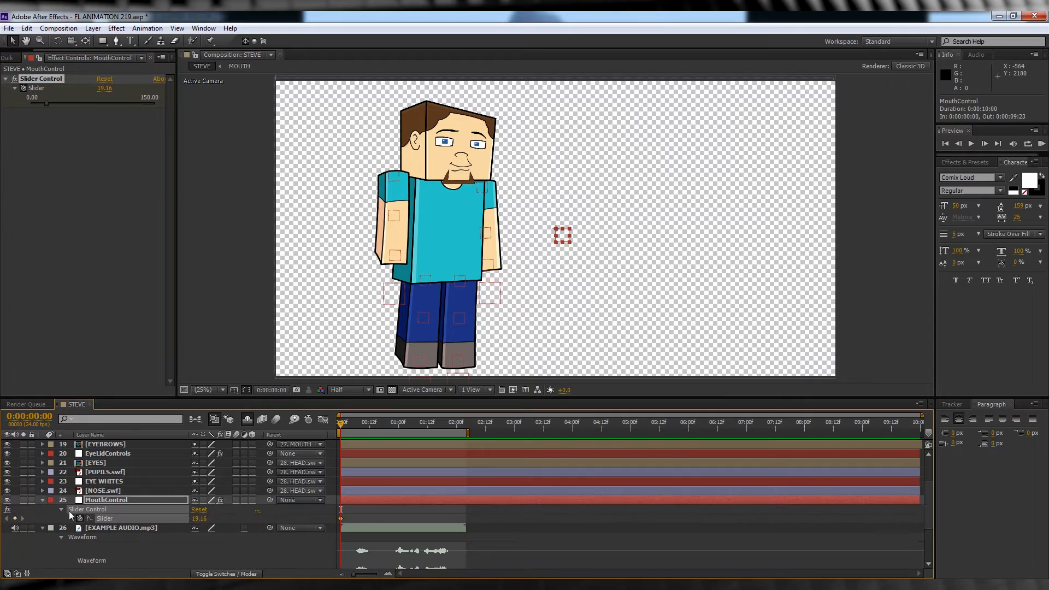
{"action": "right_click", "coordinate": [341, 519]}
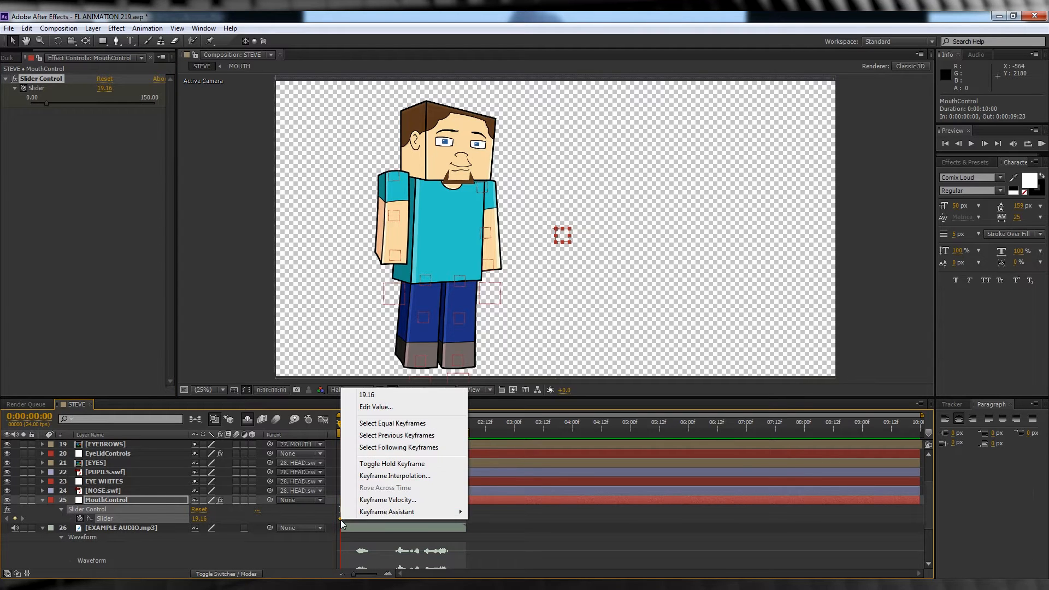
{"action": "left_click", "coordinate": [382, 464]}
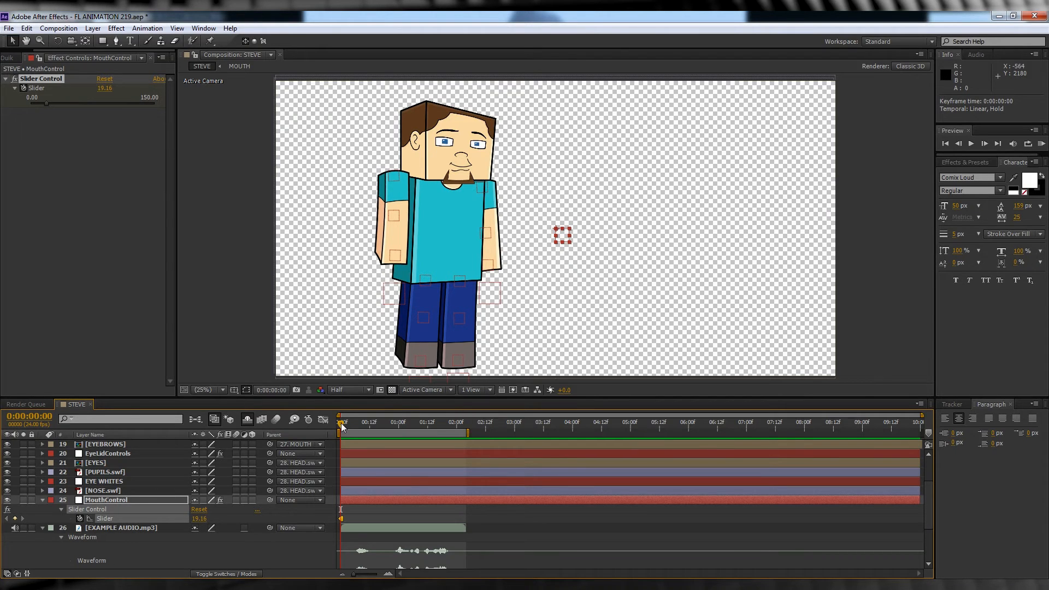
Keyframe the mouth slider at about 66 on frame 6 and 150 on frame 8
{"action": "left_click_drag", "start_coordinate": [340, 422], "coordinate": [355, 425]}
{"action": "left_click_drag", "start_coordinate": [45, 103], "coordinate": [86, 104]}
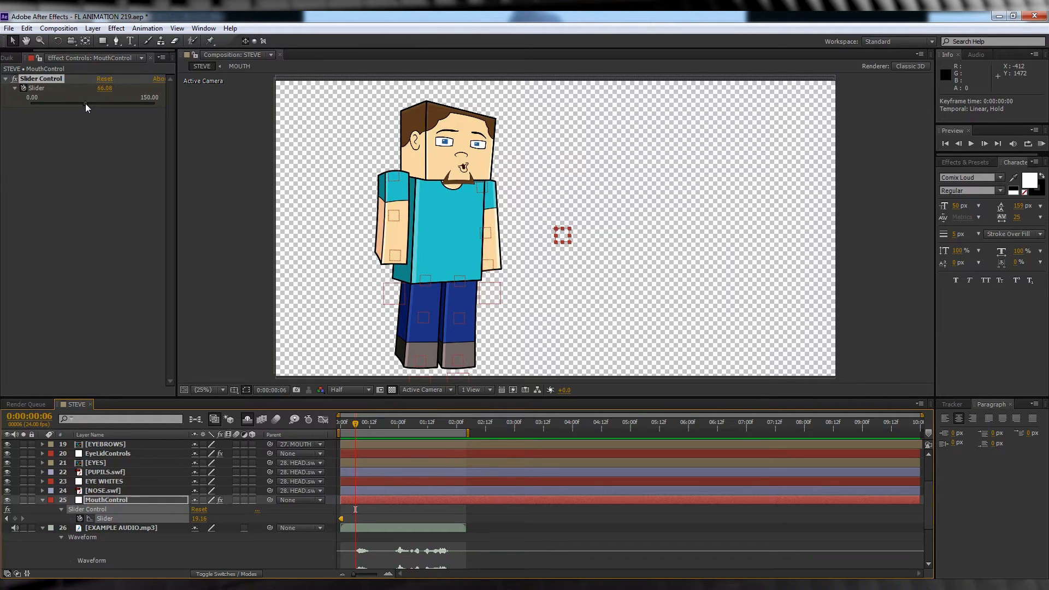
{"action": "left_click_drag", "start_coordinate": [355, 425], "coordinate": [360, 424]}
{"action": "left_click_drag", "start_coordinate": [84, 103], "coordinate": [166, 103]}
Keyframe the mouth slider at about 93.17 on frame 10 and 11.89 on frame 12, and preview the first word
{"action": "left_click", "coordinate": [363, 426]}
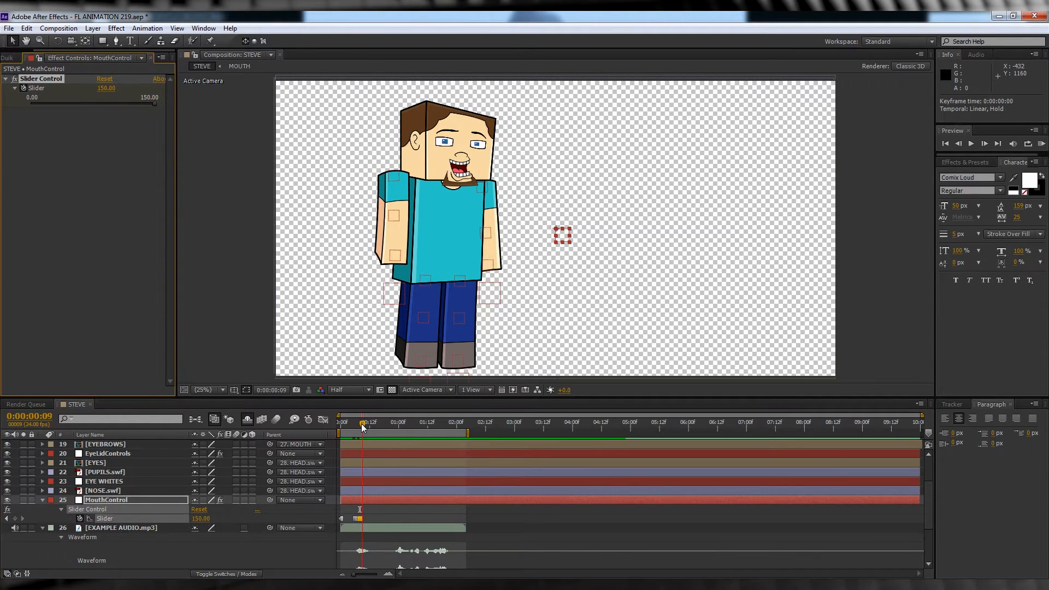
{"action": "left_click", "coordinate": [365, 425]}
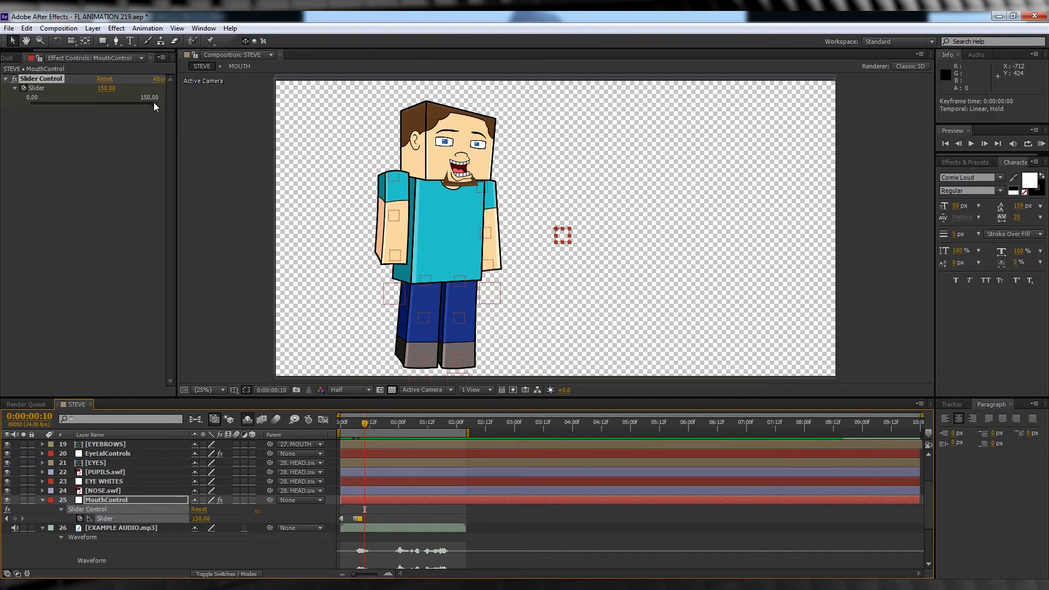
{"action": "left_click_drag", "start_coordinate": [154, 103], "coordinate": [107, 102]}
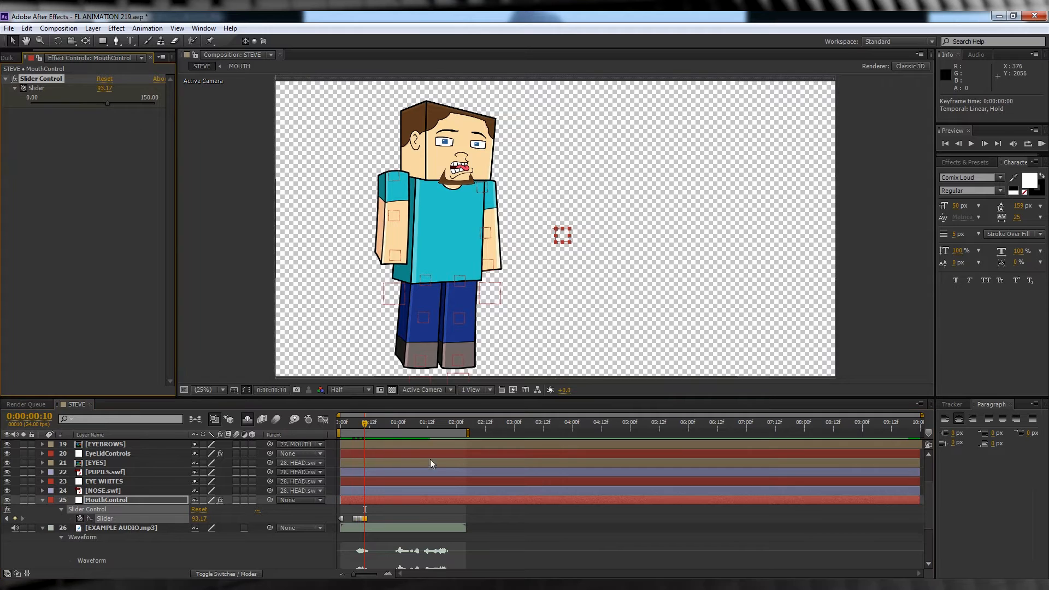
{"action": "left_click", "coordinate": [368, 425]}
{"action": "left_click", "coordinate": [370, 425]}
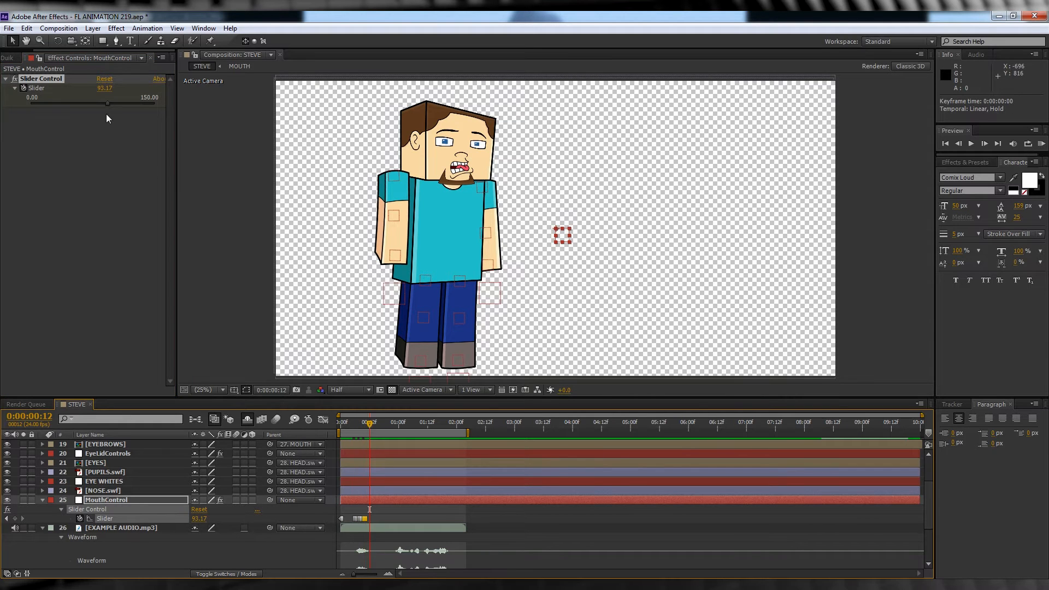
{"action": "left_click_drag", "start_coordinate": [105, 103], "coordinate": [41, 104]}
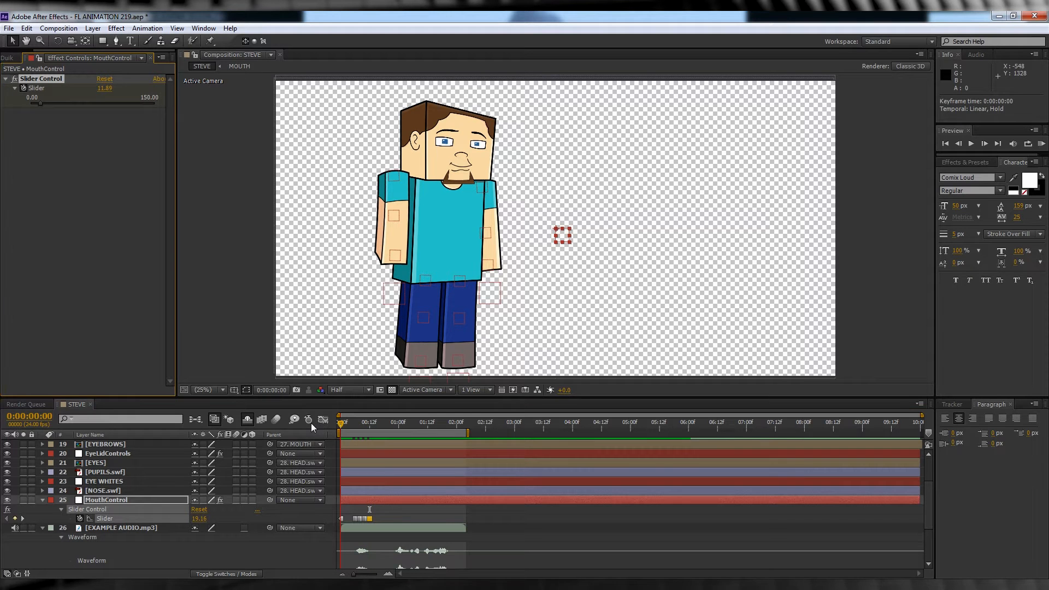
{"action": "key", "text": "KP_0"}
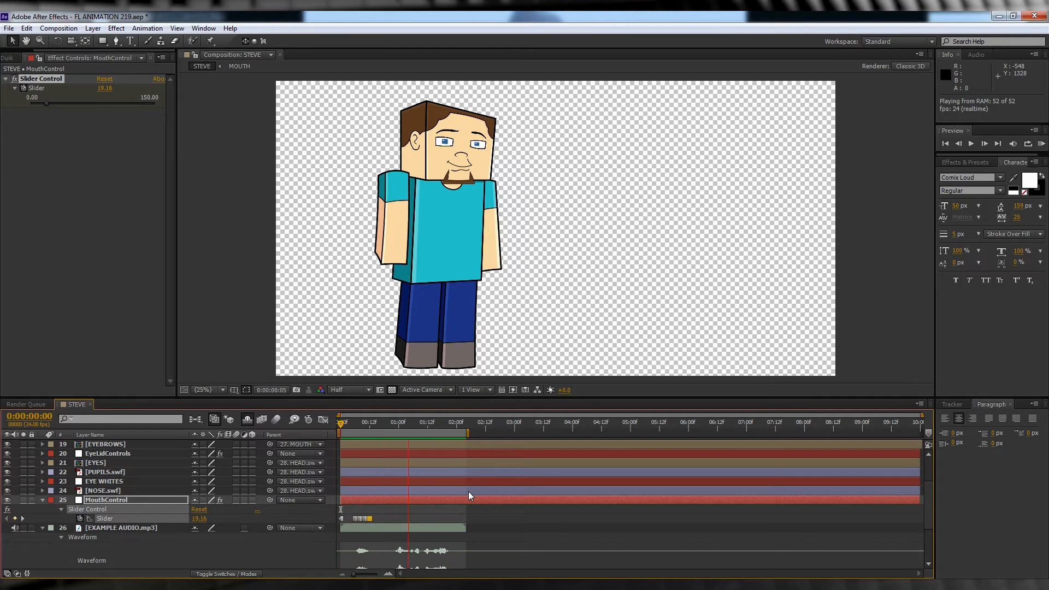
{"action": "key", "text": "space"}
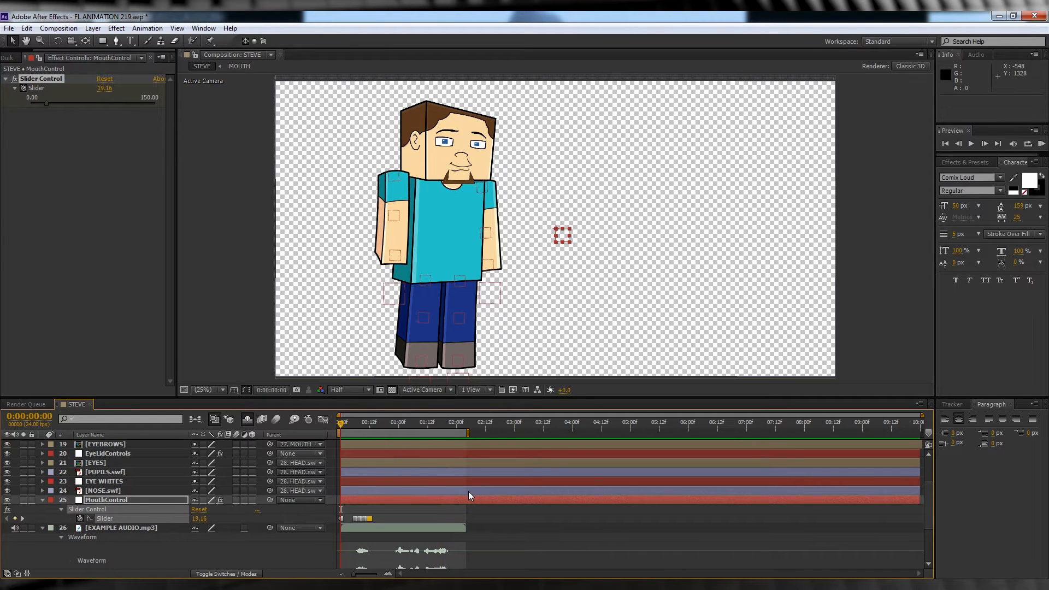
Keyframe the mouth slider at about 87.22 on 0:00:01:00 and add further mouth shapes on the frames right after it
{"action": "left_click_drag", "start_coordinate": [46, 103], "coordinate": [106, 103]}
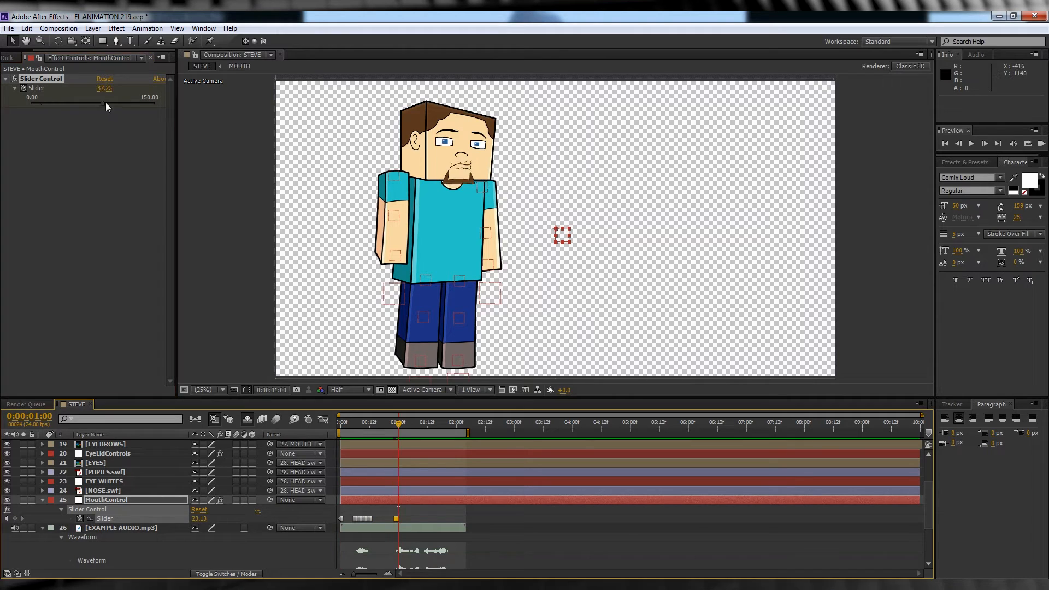
{"action": "key", "text": "Page_Down"}
{"action": "key", "text": "Page_Down"}
{"action": "left_click", "coordinate": [142, 103]}
{"action": "key", "text": "Page_Down"}
{"action": "key", "text": "Page_Down"}
{"action": "left_click", "coordinate": [61, 101]}
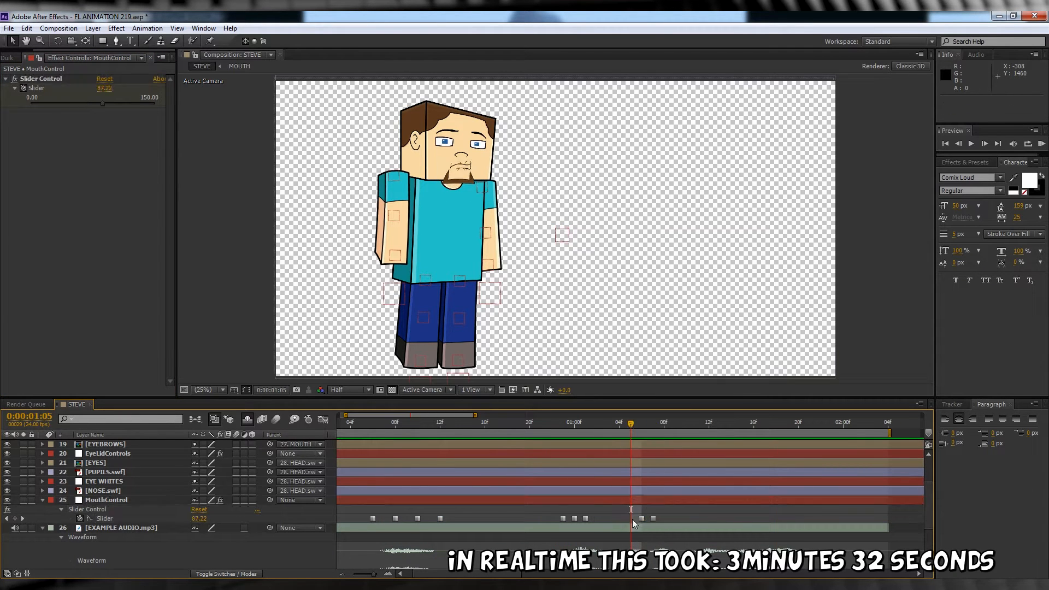
Add mouth slider keyframes matching the waveform past 0:00:01:05 and move the keyframe at 0:00:01:06 earlier
{"action": "key", "text": "Page_Down"}
{"action": "key", "text": "Page_Down"}
{"action": "key", "text": "Page_Down"}
{"action": "left_click", "coordinate": [51, 103]}
{"action": "key", "text": "Page_Down"}
{"action": "key", "text": "Page_Down"}
{"action": "left_click_drag", "start_coordinate": [641, 518], "coordinate": [596, 518]}
{"action": "left_click", "coordinate": [54, 103]}
Advance through the second phrase frame by frame and keyframe two more mouth shapes to match the speech
{"action": "key", "text": "Page_Down"}
{"action": "key", "text": "Page_Down"}
{"action": "key", "text": "Page_Down"}
{"action": "key", "text": "Page_Down"}
{"action": "left_click_drag", "start_coordinate": [102, 103], "coordinate": [54, 103]}
{"action": "key", "text": "Page_Down"}
{"action": "key", "text": "Page_Down"}
{"action": "key", "text": "Page_Down"}
{"action": "key", "text": "Page_Down"}
{"action": "key", "text": "Page_Down"}
{"action": "key", "text": "Page_Down"}
{"action": "key", "text": "Page_Down"}
{"action": "key", "text": "Page_Down"}
{"action": "left_click", "coordinate": [101, 103]}
Keyframe the remaining mouth shapes to the end of the speech, closing the mouth last, and preview the lip sync
{"action": "key", "text": "Page_Down"}
{"action": "key", "text": "Page_Down"}
{"action": "left_click", "coordinate": [86, 103]}
{"action": "key", "text": "Page_Down"}
{"action": "key", "text": "Page_Down"}
{"action": "key", "text": "Page_Down"}
{"action": "key", "text": "Page_Down"}
{"action": "key", "text": "Page_Down"}
{"action": "key", "text": "Page_Down"}
{"action": "key", "text": "Page_Down"}
{"action": "key", "text": "Page_Down"}
{"action": "left_click", "coordinate": [39, 103]}
{"action": "key", "text": "KP_0"}
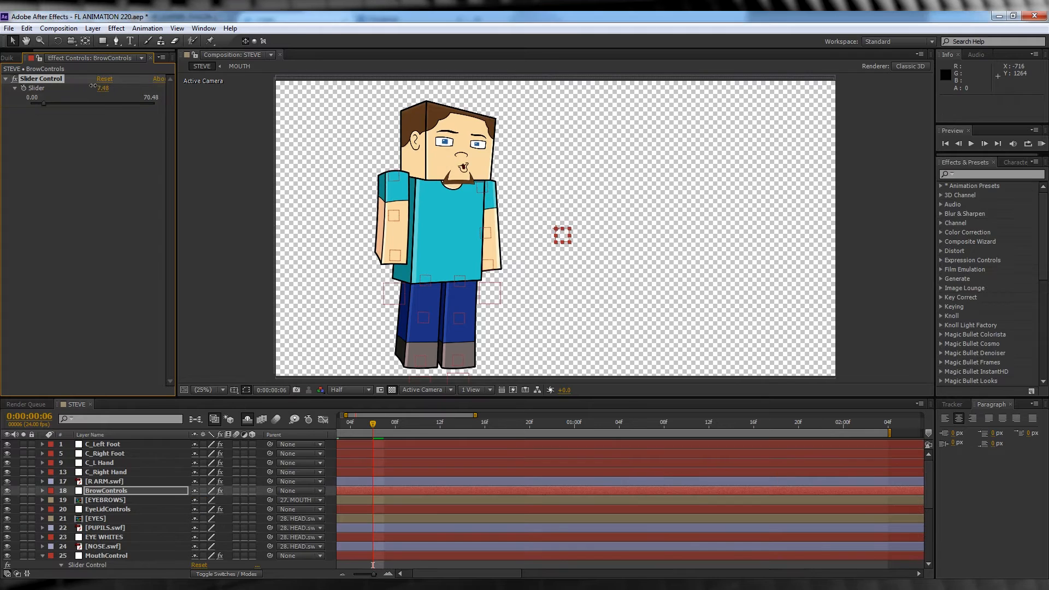
Set the BrowControls slider to about 3.38 and place a hold keyframe for it at frame 3
{"action": "left_click_drag", "start_coordinate": [87, 86], "coordinate": [72, 86]}
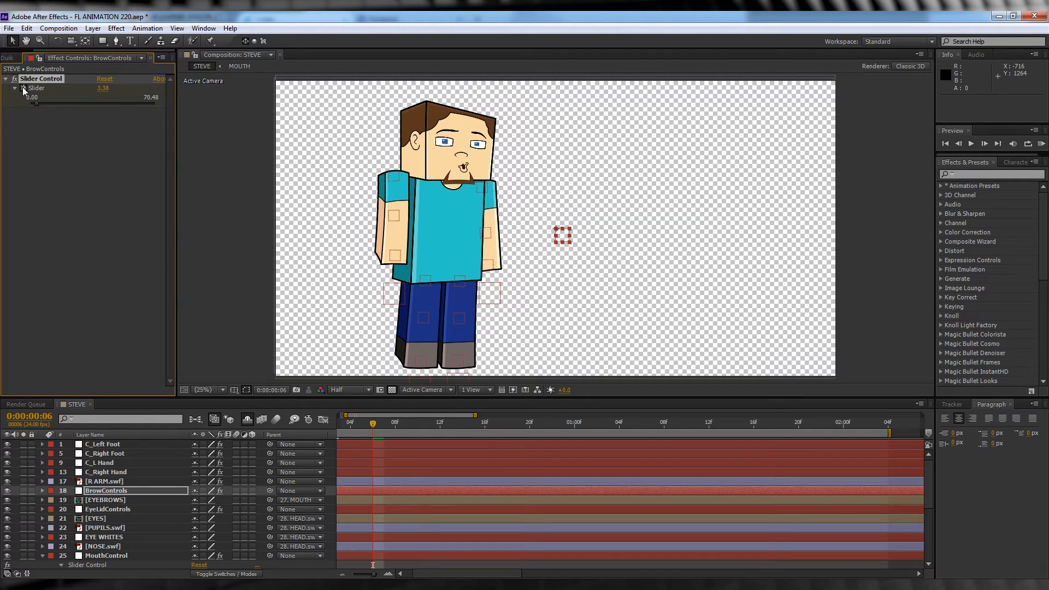
{"action": "left_click", "coordinate": [42, 491]}
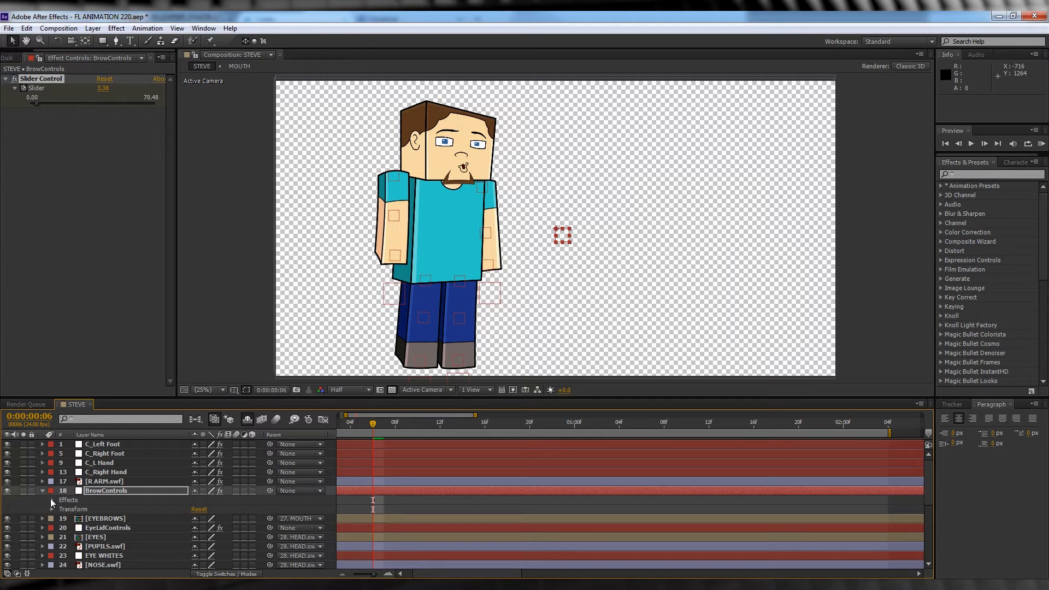
{"action": "left_click", "coordinate": [52, 500]}
{"action": "left_click", "coordinate": [61, 509]}
{"action": "right_click", "coordinate": [373, 519]}
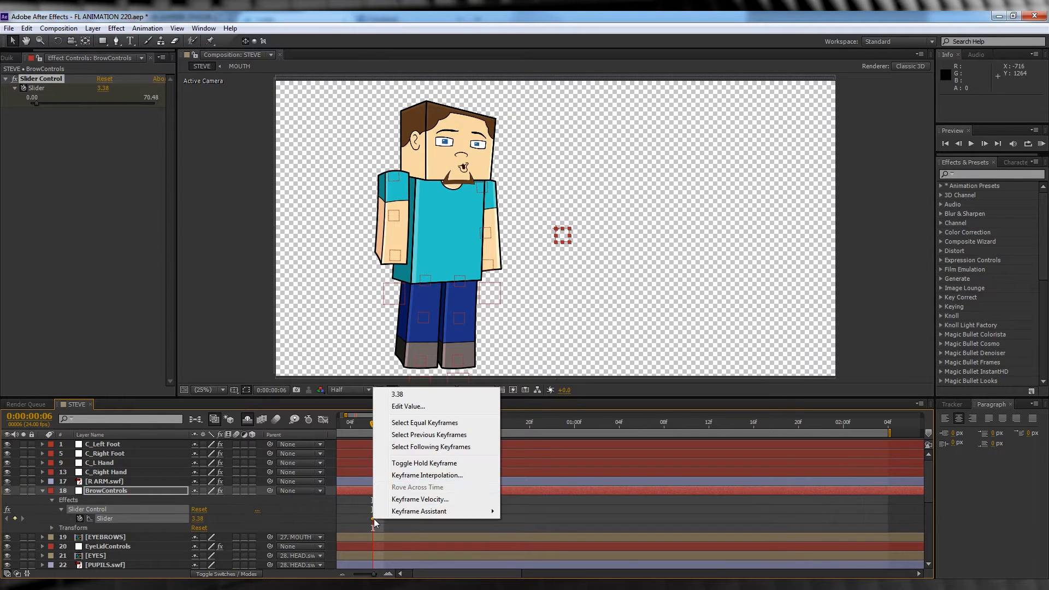
{"action": "left_click", "coordinate": [424, 462]}
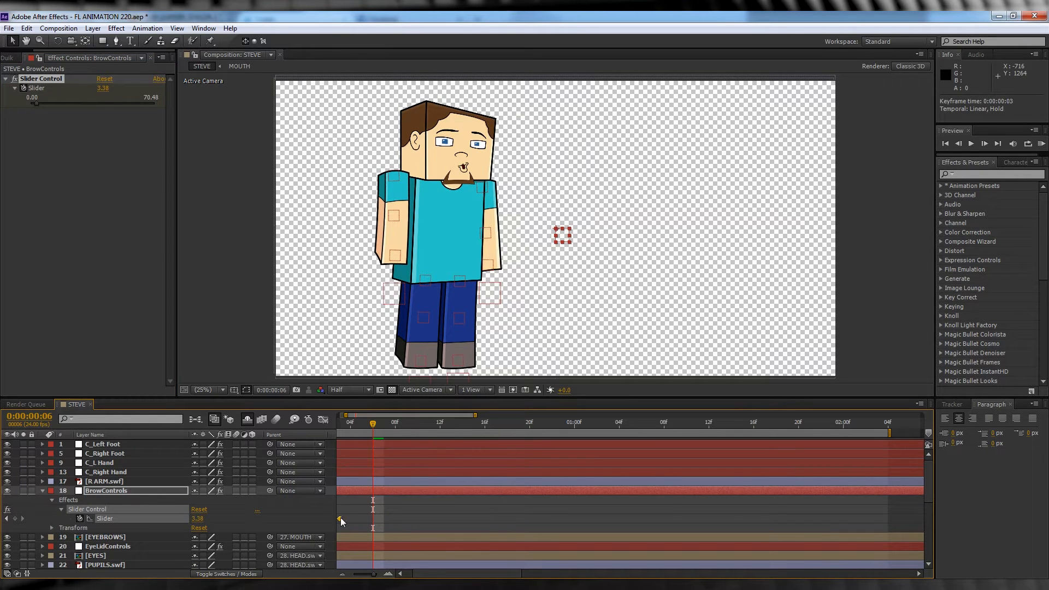
Keyframe the brow slider at about 33.22 on frame 7 and 40.06 on frame 8
{"action": "left_click_drag", "start_coordinate": [373, 427], "coordinate": [416, 426]}
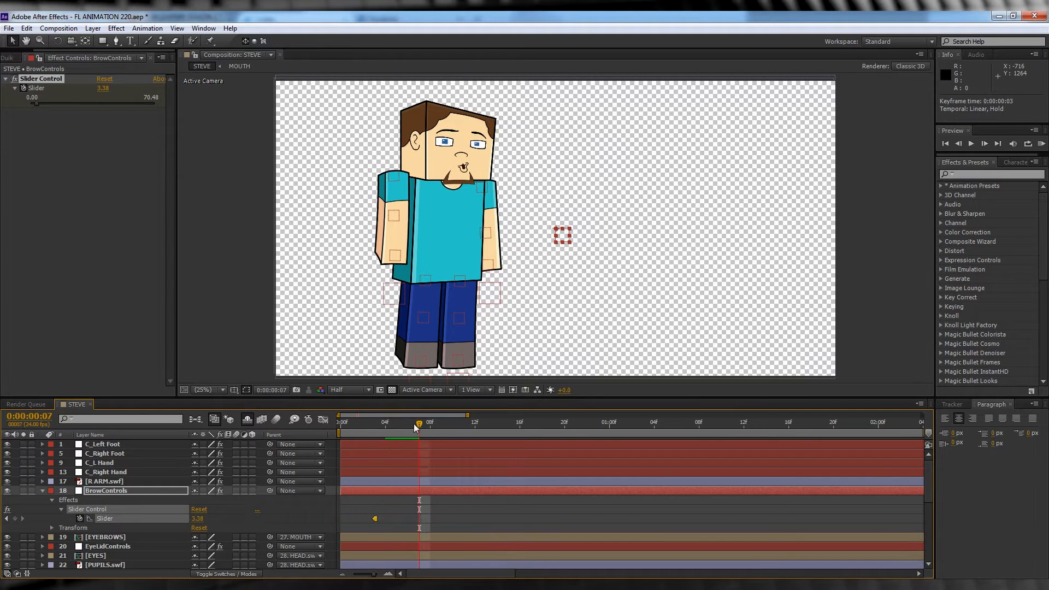
{"action": "left_click_drag", "start_coordinate": [37, 104], "coordinate": [89, 103]}
{"action": "left_click", "coordinate": [430, 423]}
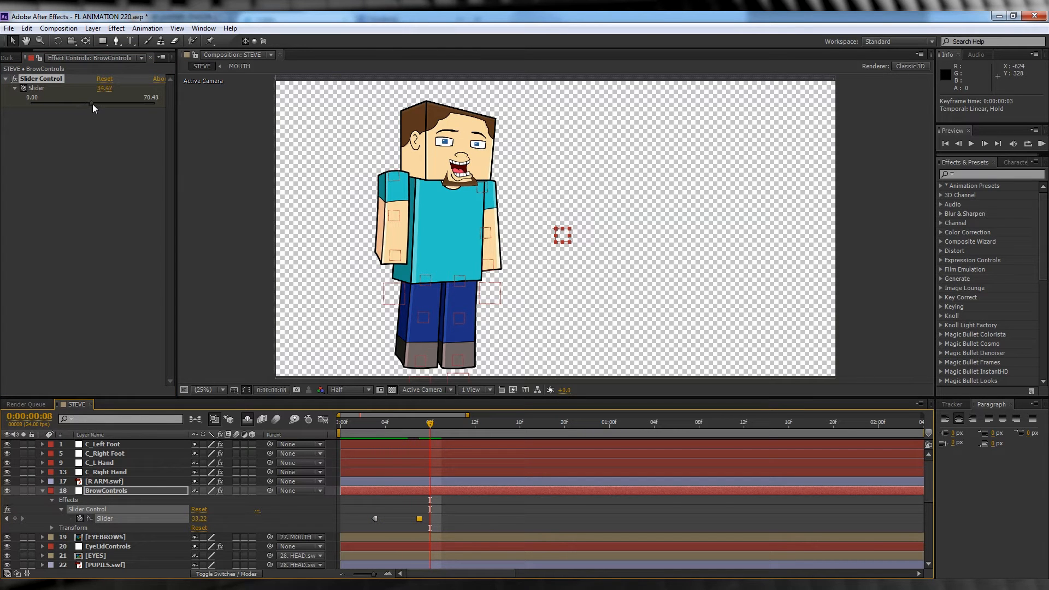
{"action": "left_click_drag", "start_coordinate": [93, 104], "coordinate": [100, 103]}
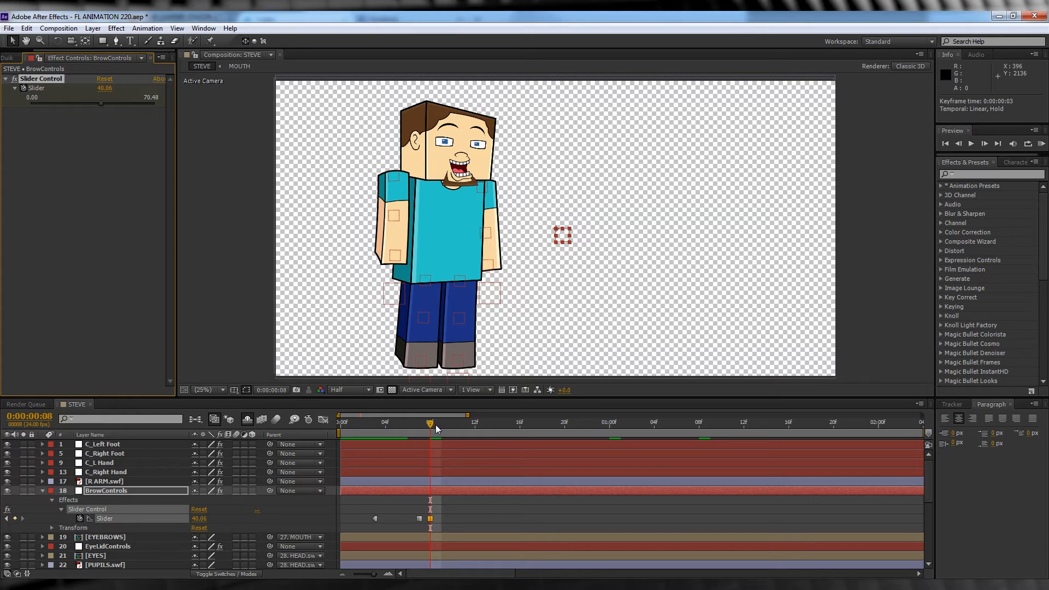
Add brow slider keyframes on frame 12 and, at about 51.54, on frame 13, and preview the brow movement
{"action": "left_click_drag", "start_coordinate": [431, 426], "coordinate": [480, 433]}
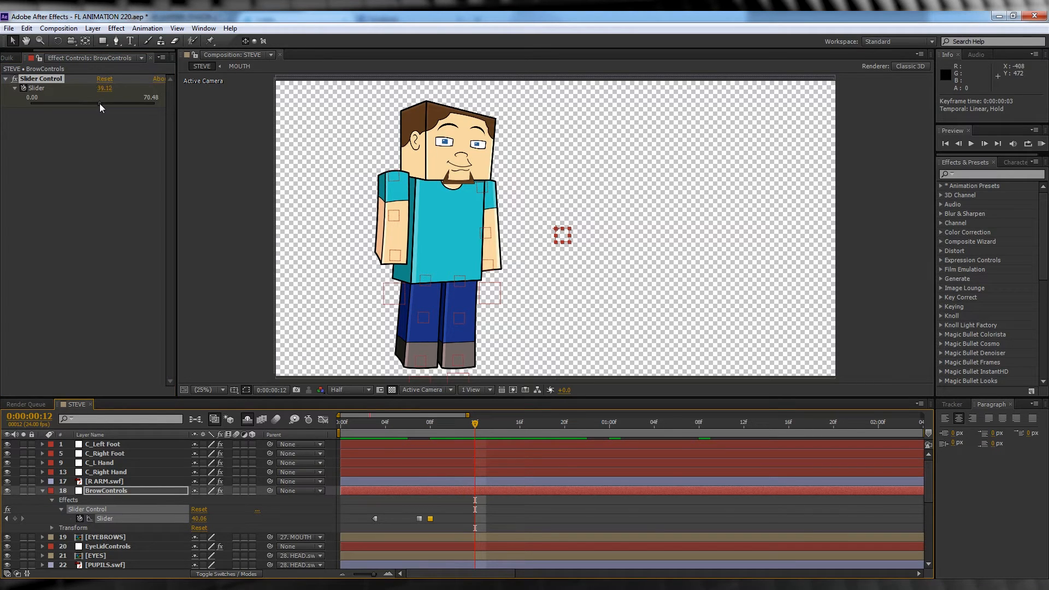
{"action": "mouse_move", "coordinate": [99, 103]}
{"action": "left_mouse_down"}
{"action": "mouse_move", "coordinate": [88, 103]}
{"action": "mouse_move", "coordinate": [110, 102]}
{"action": "left_mouse_up"}
{"action": "key", "text": "Page_Down"}
{"action": "left_click", "coordinate": [352, 428]}
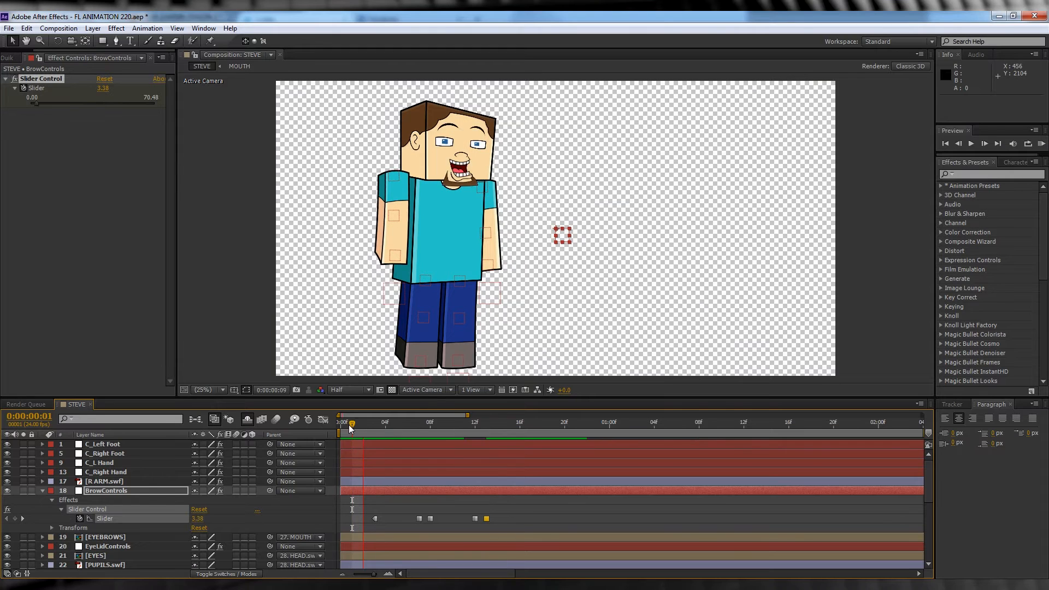
{"action": "key", "text": "space"}
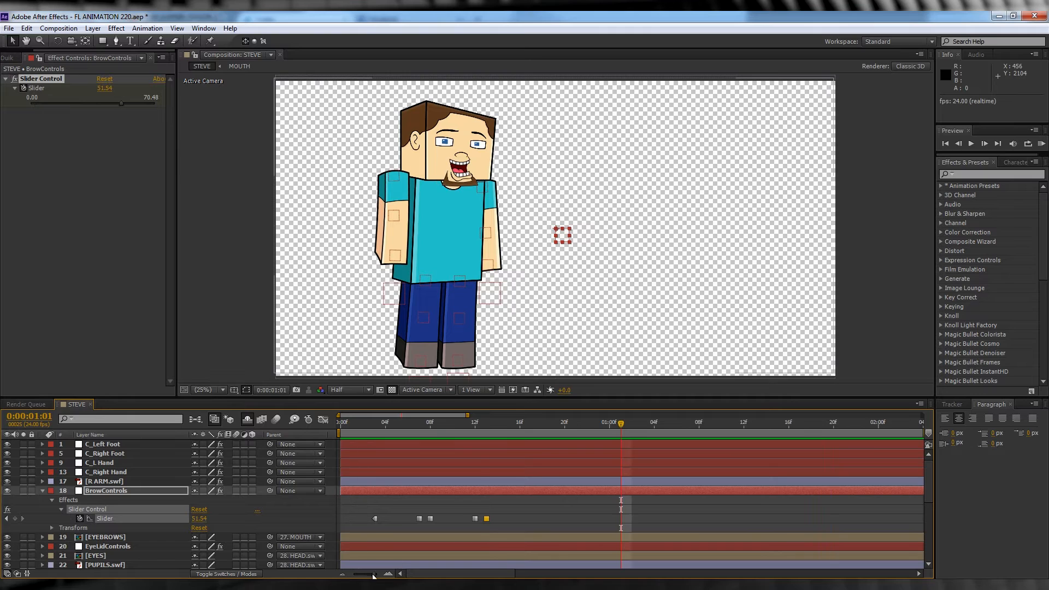
Copy the four brow keyframes between frames 7 and 13, paste them at about 0:00:01:14, and preview
{"action": "left_click_drag", "start_coordinate": [374, 575], "coordinate": [367, 575]}
{"action": "left_click_drag", "start_coordinate": [464, 426], "coordinate": [528, 426]}
{"action": "left_click_drag", "start_coordinate": [430, 530], "coordinate": [370, 513]}
{"action": "key", "text": "ctrl+c"}
{"action": "key", "text": "ctrl+v"}
{"action": "left_click_drag", "start_coordinate": [528, 424], "coordinate": [578, 426]}
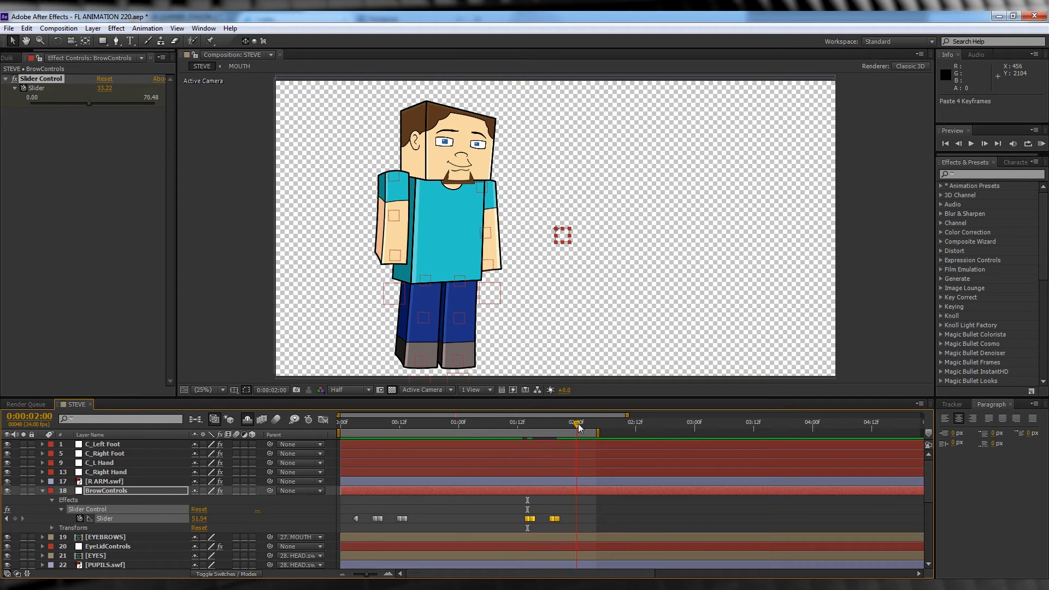
{"action": "key", "text": "space"}
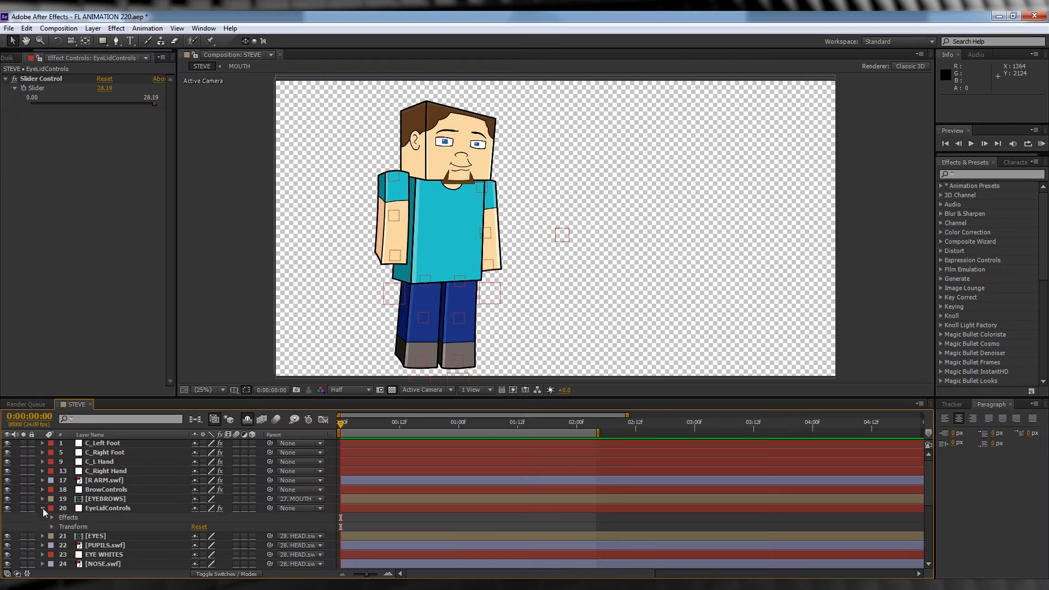
Keyframe the EyeLidControls slider at 28.19 on frame 0 and make it a hold keyframe
{"action": "left_click", "coordinate": [52, 519]}
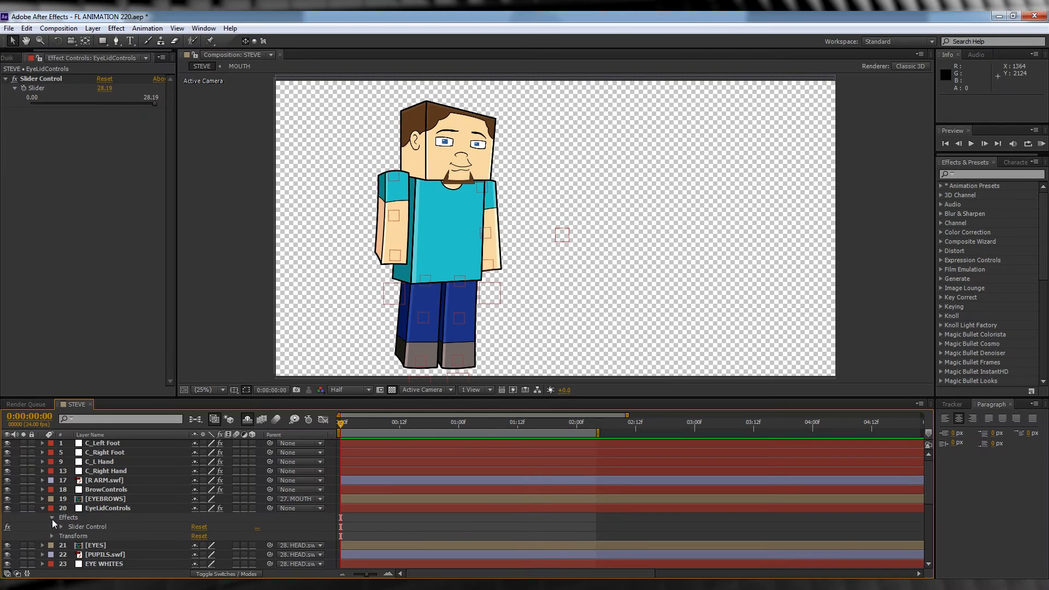
{"action": "left_click", "coordinate": [60, 527]}
{"action": "left_click", "coordinate": [87, 527]}
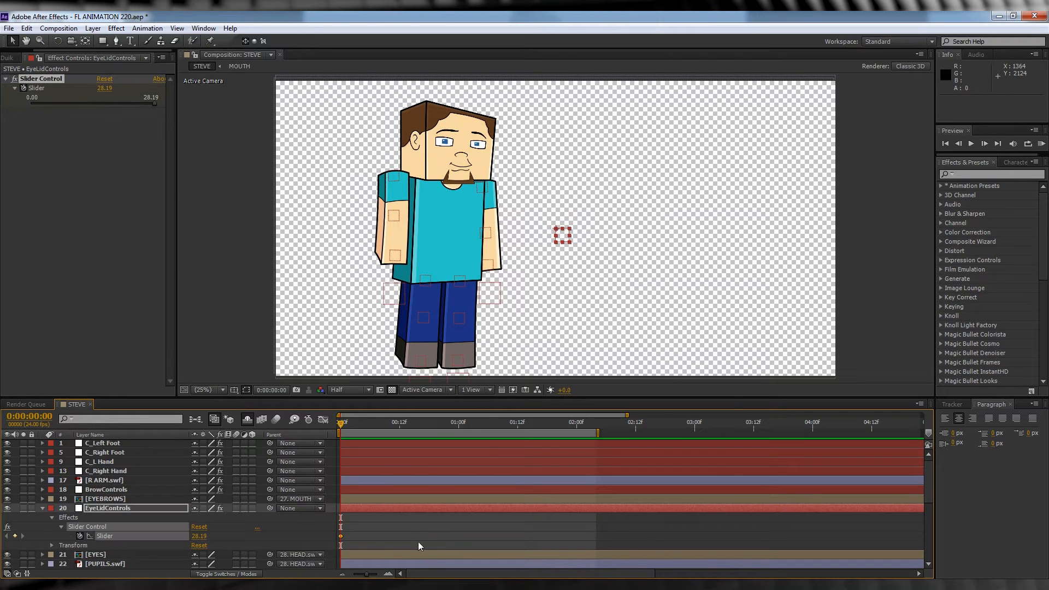
{"action": "right_click", "coordinate": [341, 539]}
{"action": "left_click", "coordinate": [385, 479]}
Keyframe the EyeLidControls slider at 0.00 on frame 20 and 28.19 on frame 22, and preview the blink
{"action": "left_click_drag", "start_coordinate": [347, 429], "coordinate": [441, 430]}
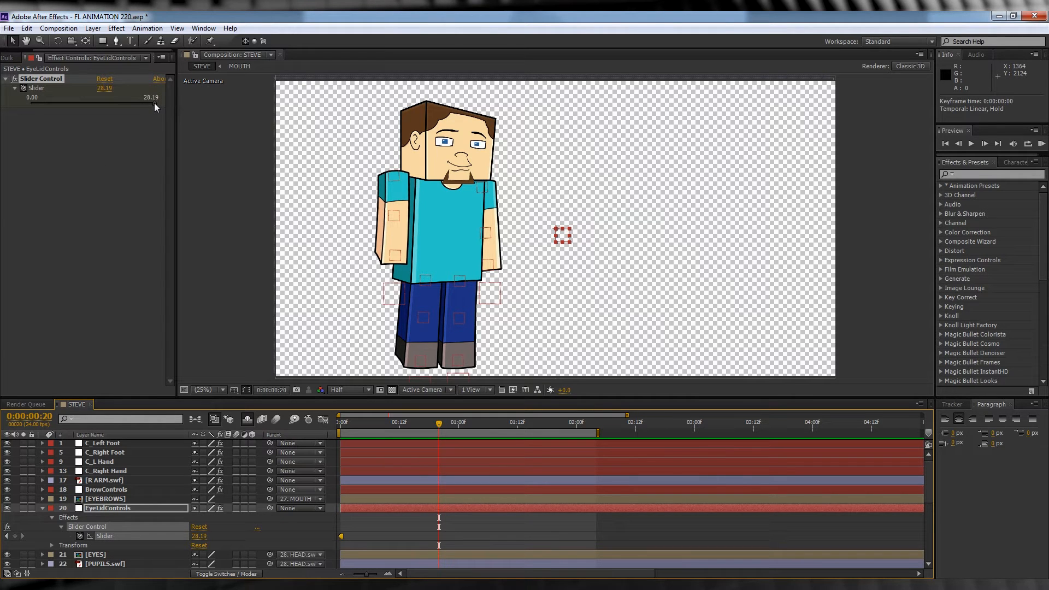
{"action": "left_click_drag", "start_coordinate": [146, 107], "coordinate": [30, 106]}
{"action": "left_click_drag", "start_coordinate": [438, 429], "coordinate": [449, 429]}
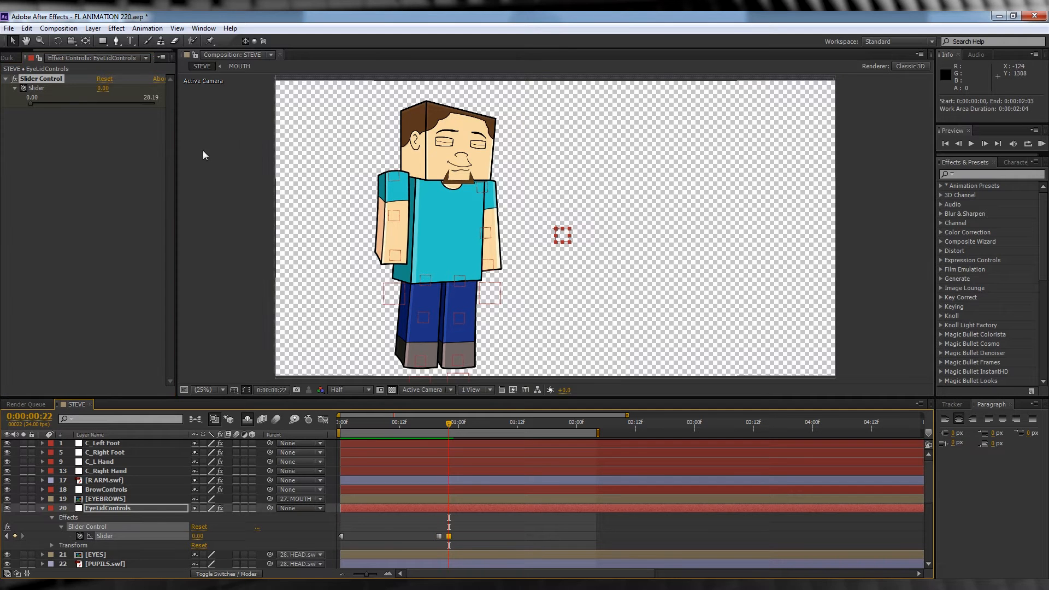
{"action": "left_click", "coordinate": [151, 104]}
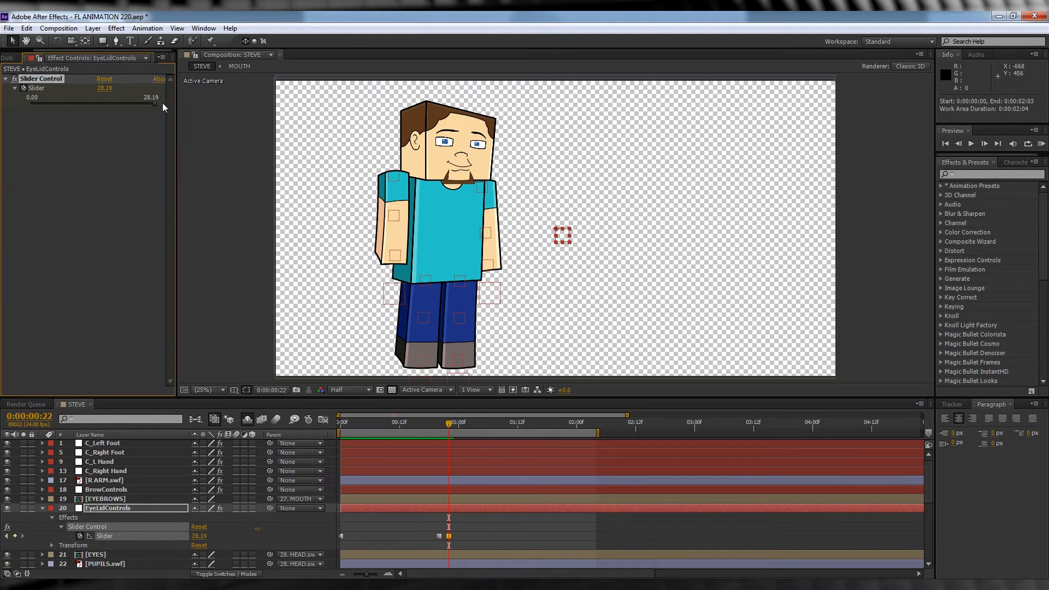
{"action": "left_click_drag", "start_coordinate": [420, 429], "coordinate": [376, 429]}
{"action": "key", "text": "KP_0"}
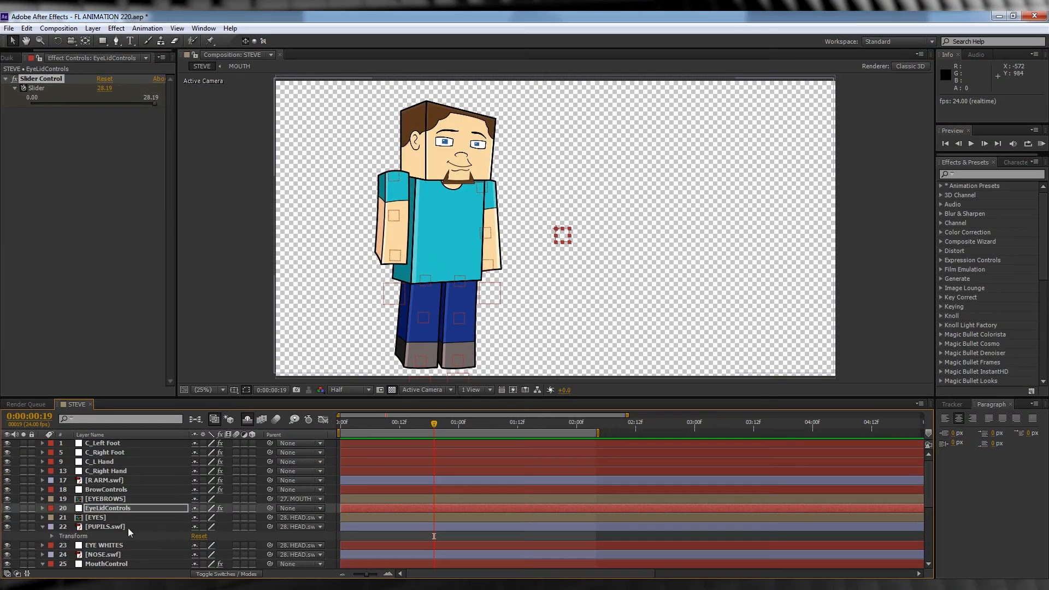
Shift the PUPILS.swf layer's position to 2014, 1047 and keyframe it on frame 12
{"action": "left_click", "coordinate": [95, 528]}
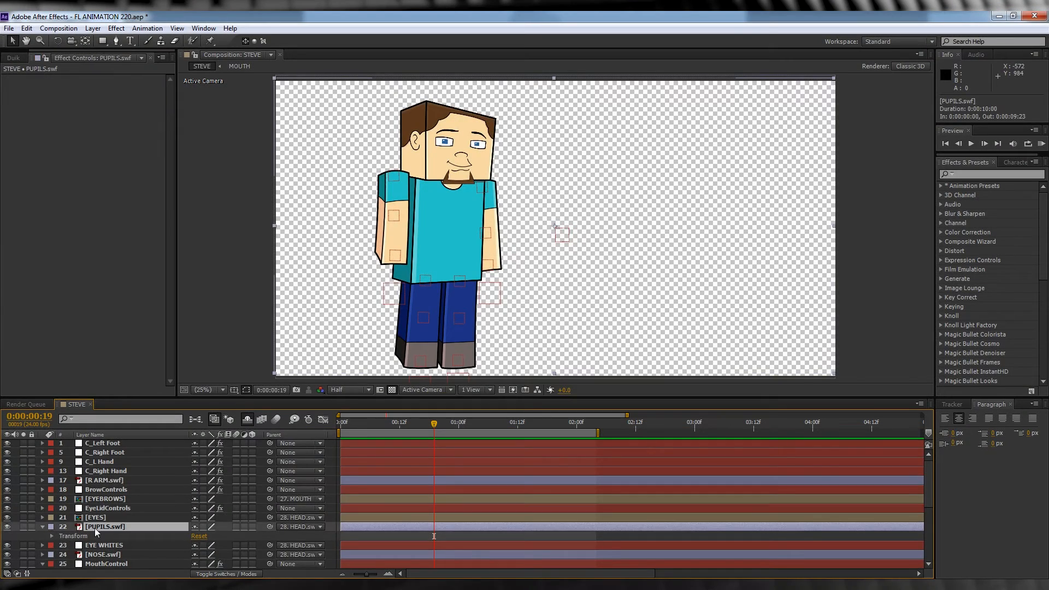
{"action": "key", "text": "p"}
{"action": "left_click_drag", "start_coordinate": [433, 428], "coordinate": [398, 428]}
{"action": "left_click_drag", "start_coordinate": [222, 537], "coordinate": [182, 536]}
{"action": "left_click", "coordinate": [71, 535]}
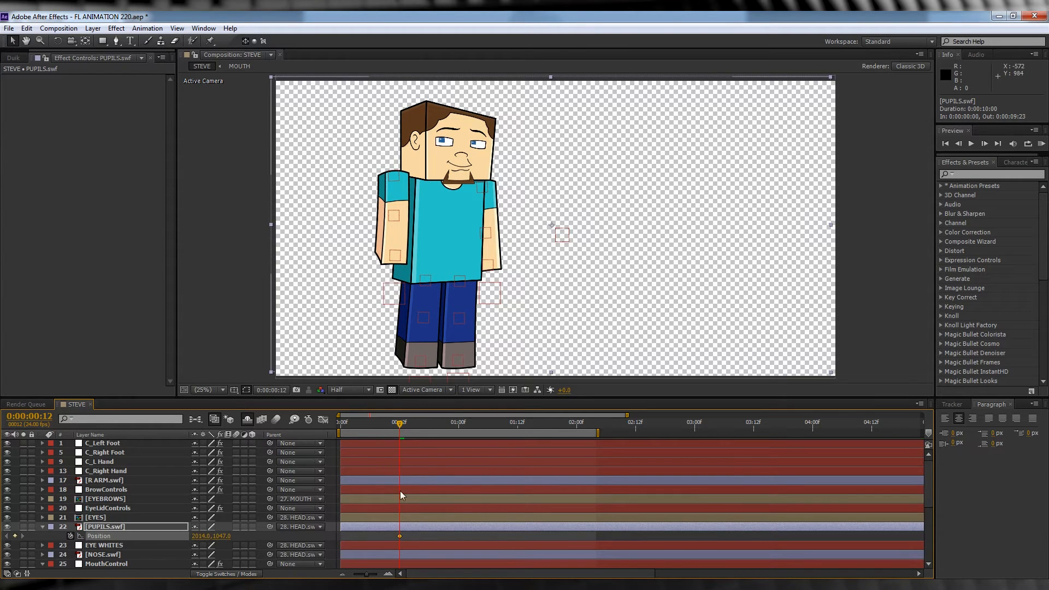
Add PUPILS.swf position keyframes on frames 21 and 22, moving the pupils sideways on frame 22, and preview the eye movement
{"action": "left_click_drag", "start_coordinate": [399, 423], "coordinate": [449, 424]}
{"action": "mouse_move", "coordinate": [224, 536]}
{"action": "left_mouse_down"}
{"action": "mouse_move", "coordinate": [210, 536]}
{"action": "mouse_move", "coordinate": [223, 536]}
{"action": "left_mouse_up"}
{"action": "left_click", "coordinate": [370, 427]}
{"action": "key", "text": "space"}
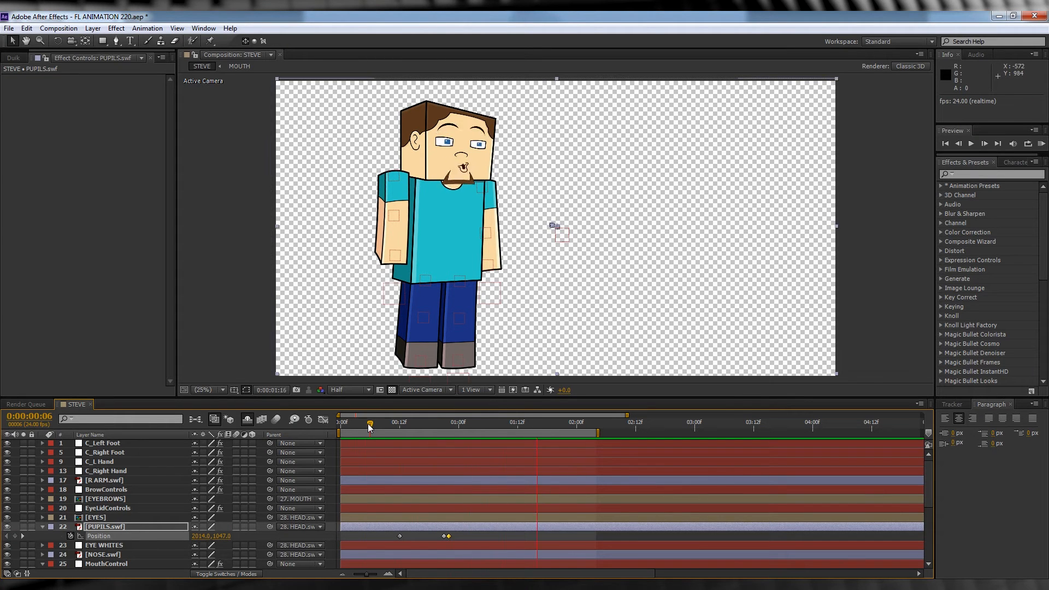
{"action": "key", "text": "space"}
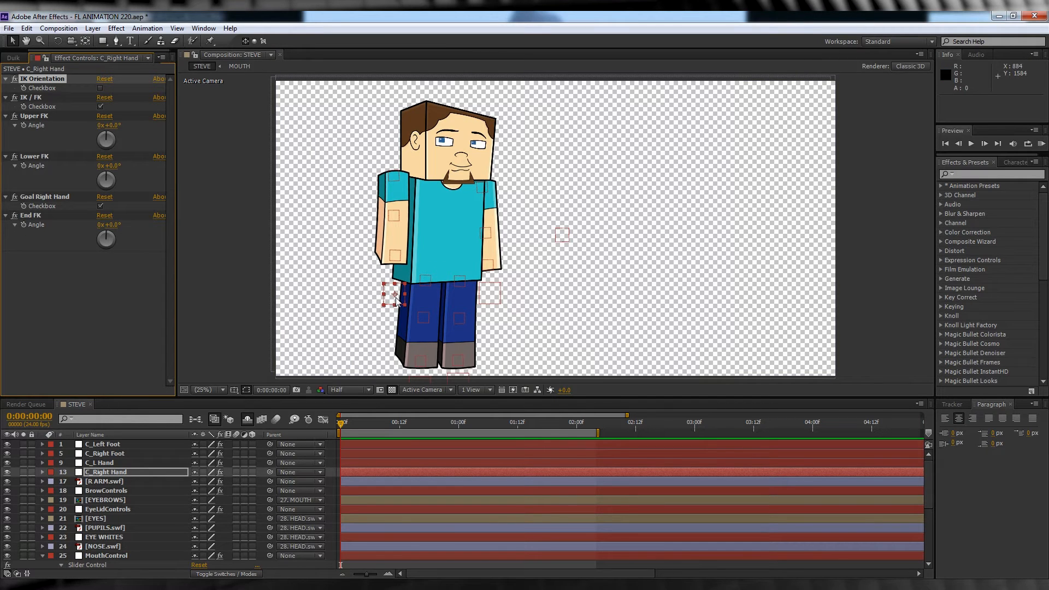
Keyframe the C_Right Hand position at 868, 1560 on frame 0, 236, 1192 on frame 6 and 724, 1508 on frame 11, and preview
{"action": "left_click", "coordinate": [95, 474]}
{"action": "key", "text": "p"}
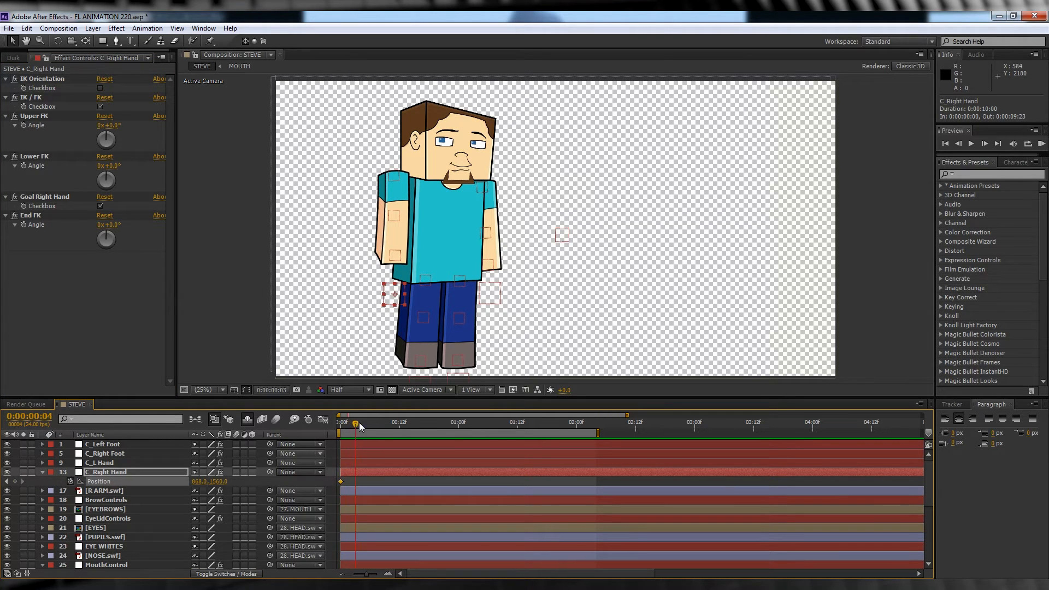
{"action": "left_click_drag", "start_coordinate": [374, 426], "coordinate": [371, 426]}
{"action": "left_click_drag", "start_coordinate": [385, 301], "coordinate": [303, 253]}
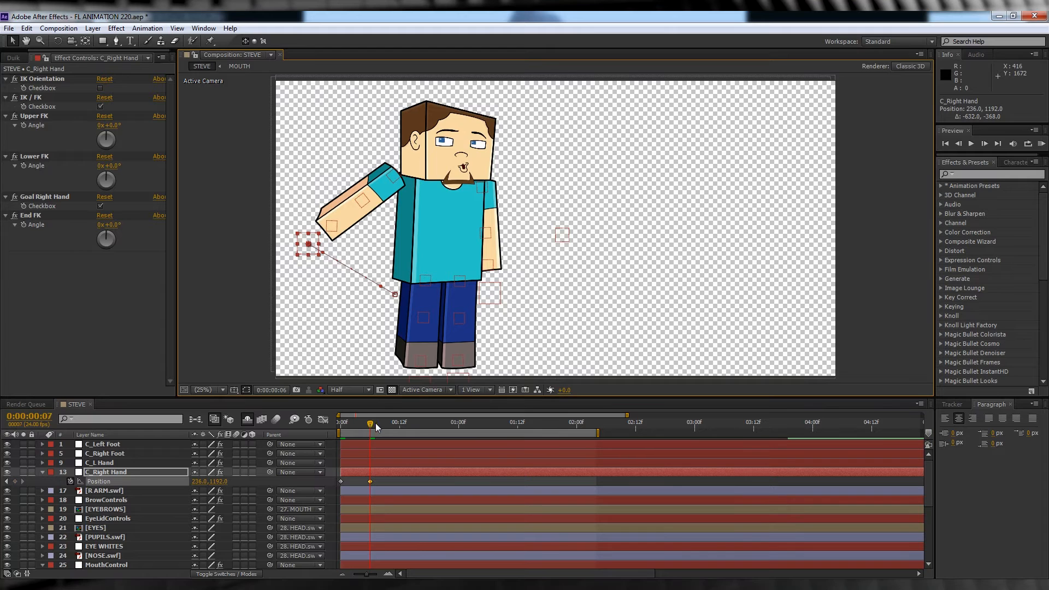
{"action": "left_click_drag", "start_coordinate": [309, 246], "coordinate": [375, 297]}
{"action": "key", "text": "KP_0"}
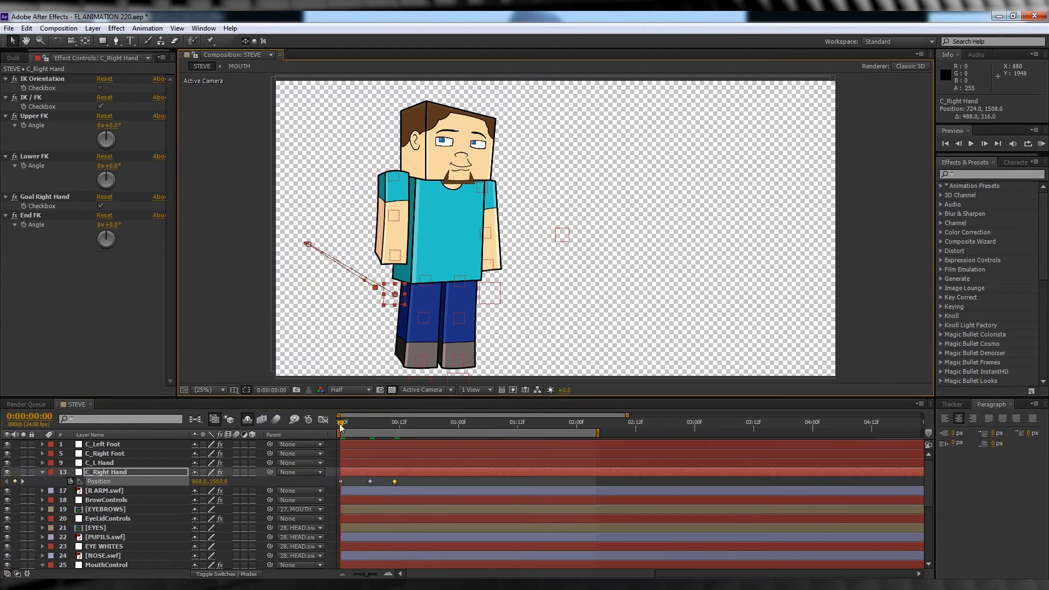
Shift the C_Right Hand keyframes to start on frame 9 and keyframe the C_L Hand position from the same frame
{"action": "mouse_move", "coordinate": [404, 478]}
{"action": "left_mouse_down"}
{"action": "mouse_move", "coordinate": [339, 485]}
{"action": "mouse_move", "coordinate": [385, 482]}
{"action": "left_mouse_up"}
{"action": "left_click_drag", "start_coordinate": [409, 424], "coordinate": [385, 423]}
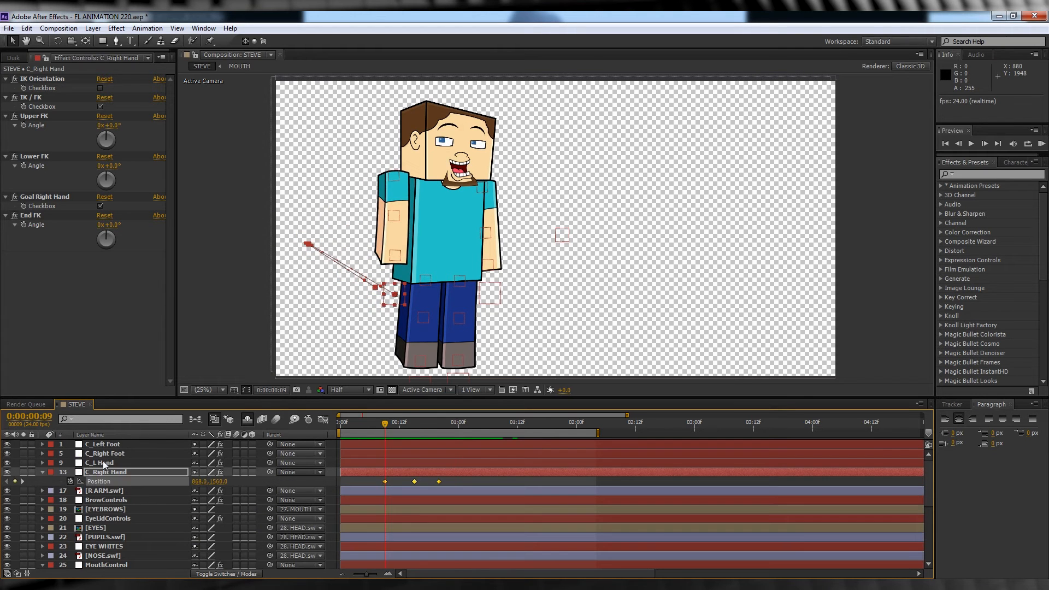
{"action": "left_click", "coordinate": [103, 464]}
{"action": "key", "text": "alt+shift+p"}
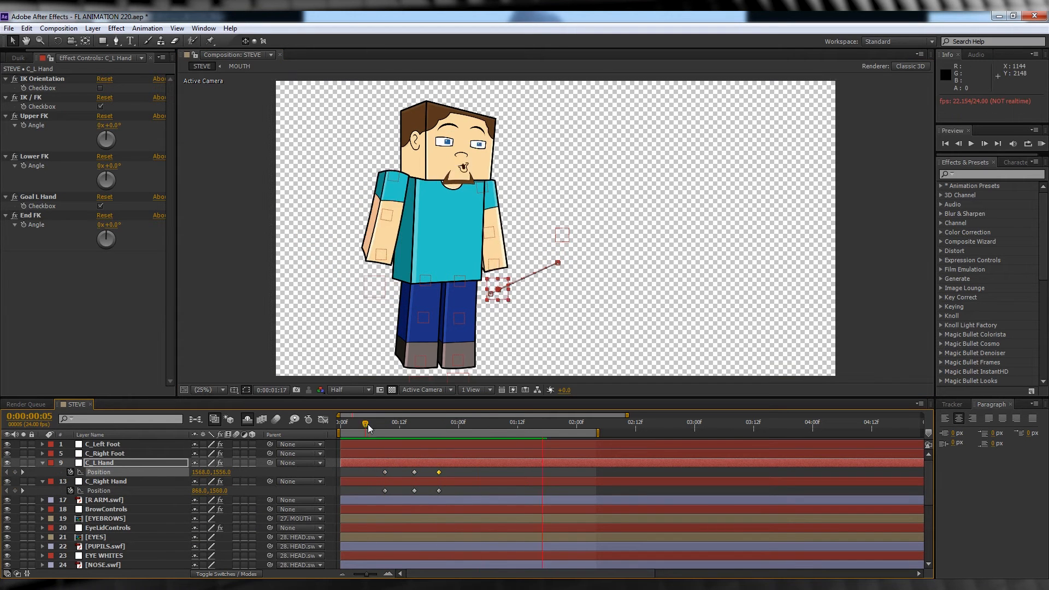
Move the position keyframes of both hands to start on frame 6 and preview the arm movement
{"action": "left_click", "coordinate": [371, 470]}
{"action": "left_click_drag", "start_coordinate": [372, 470], "coordinate": [367, 471]}
{"action": "left_click_drag", "start_coordinate": [445, 486], "coordinate": [379, 495]}
{"action": "left_click_drag", "start_coordinate": [385, 490], "coordinate": [370, 490]}
{"action": "key", "text": "KP_0"}
Keyframe the C_Right Hand position on 0:00:01:12, 01:15, 01:20 and 01:22, raising it and swinging it across the chest to 1356, 1244
{"action": "left_click", "coordinate": [499, 422]}
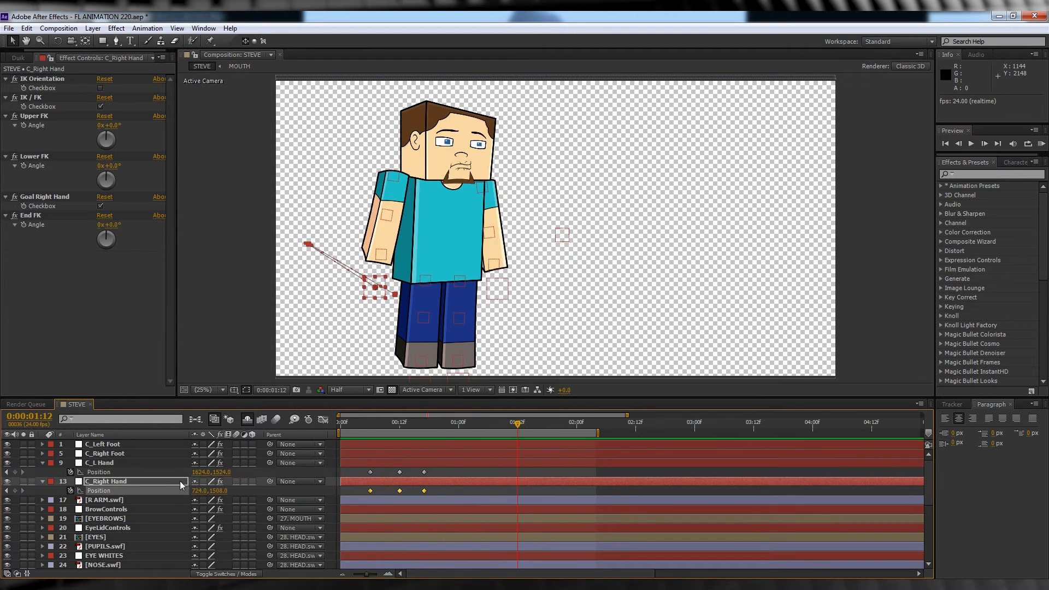
{"action": "left_click_drag", "start_coordinate": [516, 425], "coordinate": [532, 425]}
{"action": "left_click_drag", "start_coordinate": [375, 286], "coordinate": [363, 254]}
{"action": "left_click_drag", "start_coordinate": [532, 425], "coordinate": [556, 425]}
{"action": "left_click_drag", "start_coordinate": [362, 253], "coordinate": [475, 227]}
{"action": "left_click_drag", "start_coordinate": [557, 424], "coordinate": [567, 425]}
{"action": "left_click_drag", "start_coordinate": [474, 227], "coordinate": [461, 258]}
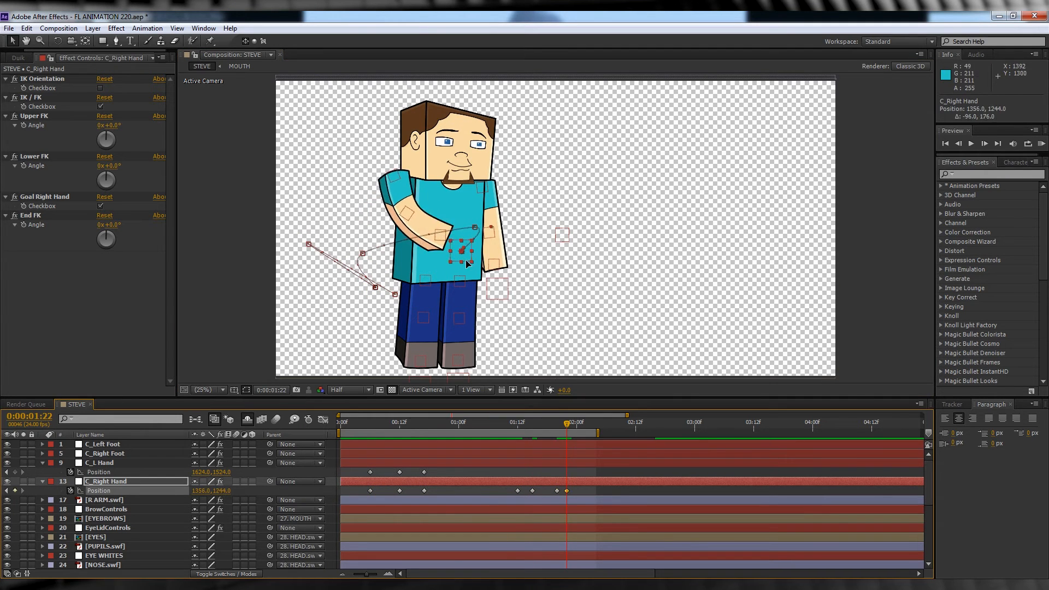
{"action": "left_click_drag", "start_coordinate": [566, 425], "coordinate": [505, 423]}
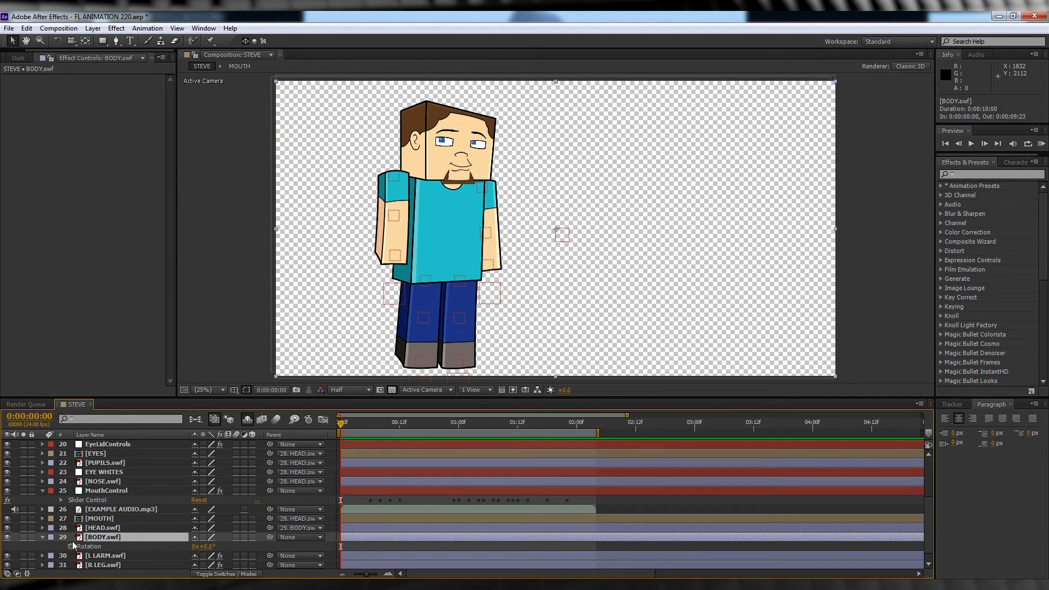
Keyframe the BODY.swf rotation at 0° on frames 0 and 5, -1° on frame 9 and 0° on frame 11
{"action": "left_click", "coordinate": [70, 546]}
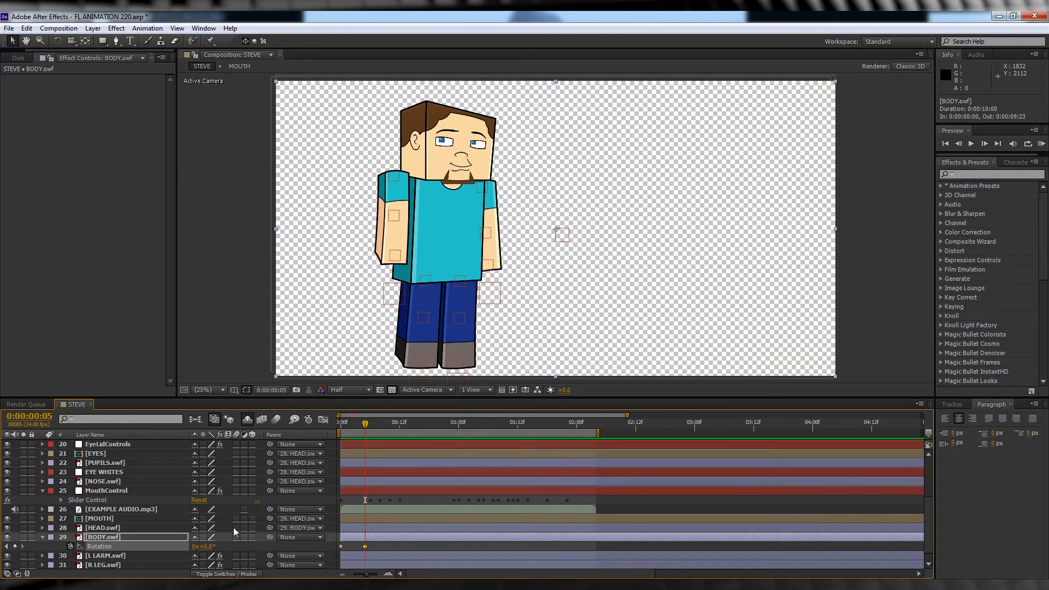
{"action": "left_click_drag", "start_coordinate": [368, 427], "coordinate": [385, 424]}
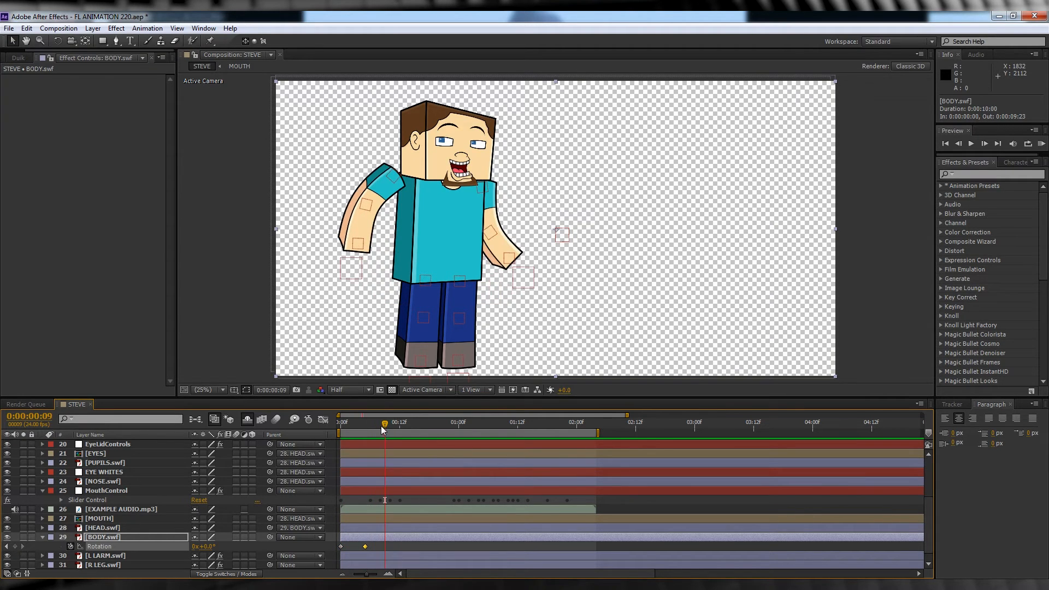
{"action": "left_click_drag", "start_coordinate": [213, 544], "coordinate": [210, 546]}
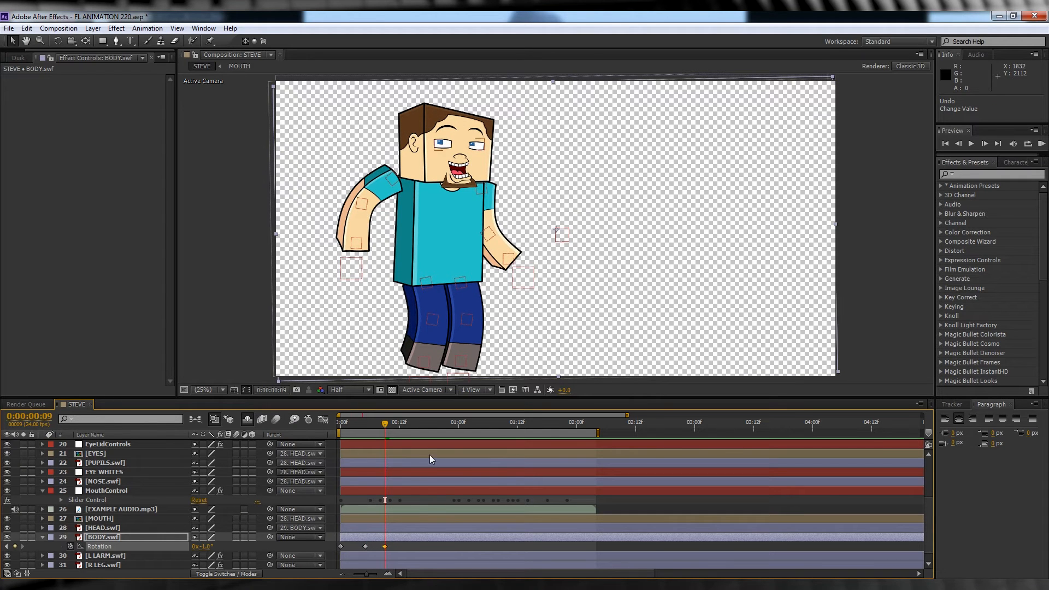
{"action": "key", "text": "space"}
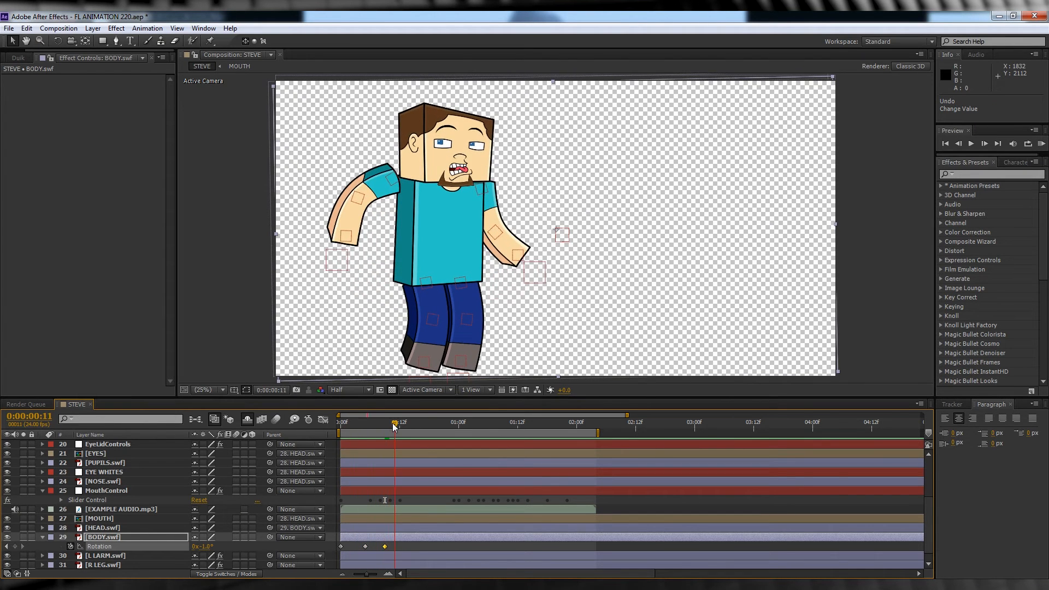
{"action": "left_click_drag", "start_coordinate": [384, 425], "coordinate": [454, 424]}
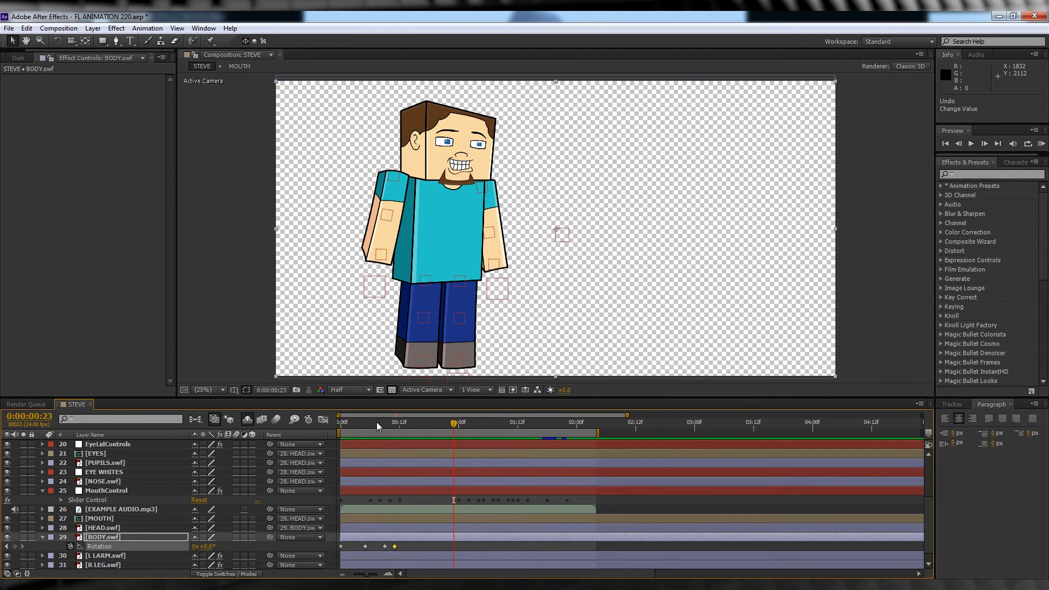
Keyframe the BODY.swf rotation at 0° on 0:00:01:13 and -1° on 0:00:01:14
{"action": "left_click_drag", "start_coordinate": [375, 421], "coordinate": [523, 421]}
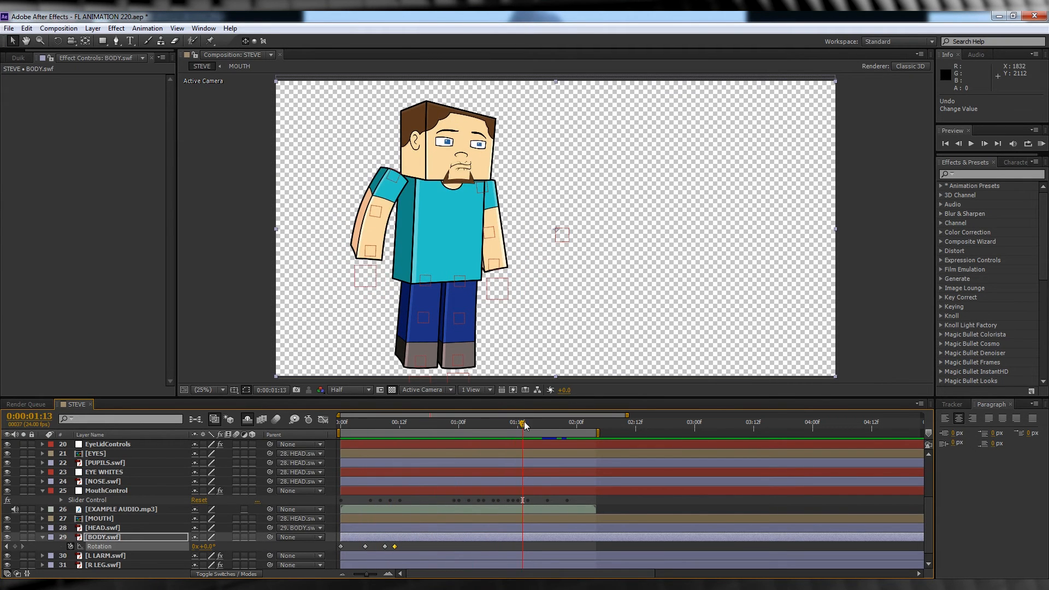
{"action": "key", "text": "Return"}
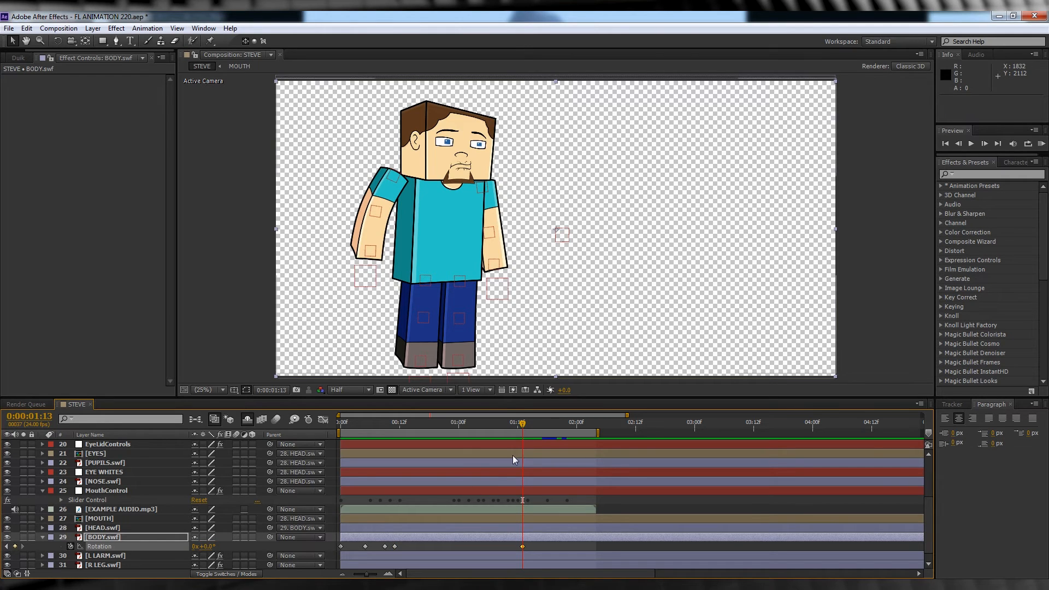
{"action": "left_click", "coordinate": [528, 428]}
{"action": "type", "text": "-1"}
{"action": "key", "text": "Return"}
Set the BODY.swf rotation back to 0° on 0:00:01:20
{"action": "left_click", "coordinate": [541, 425]}
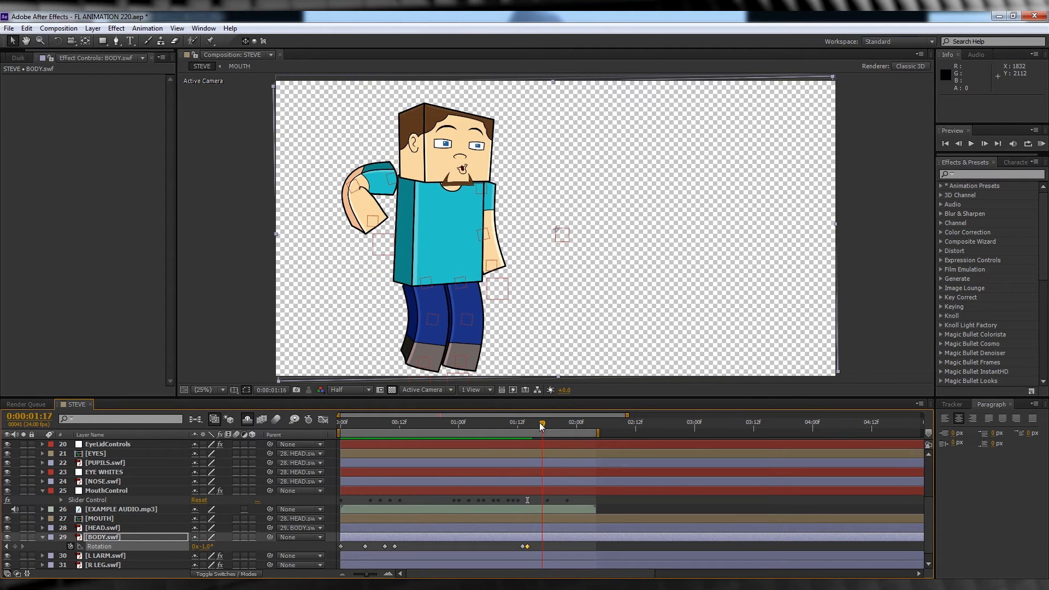
{"action": "key", "text": "Page_Down"}
{"action": "key", "text": "Page_Down"}
{"action": "key", "text": "Page_Down"}
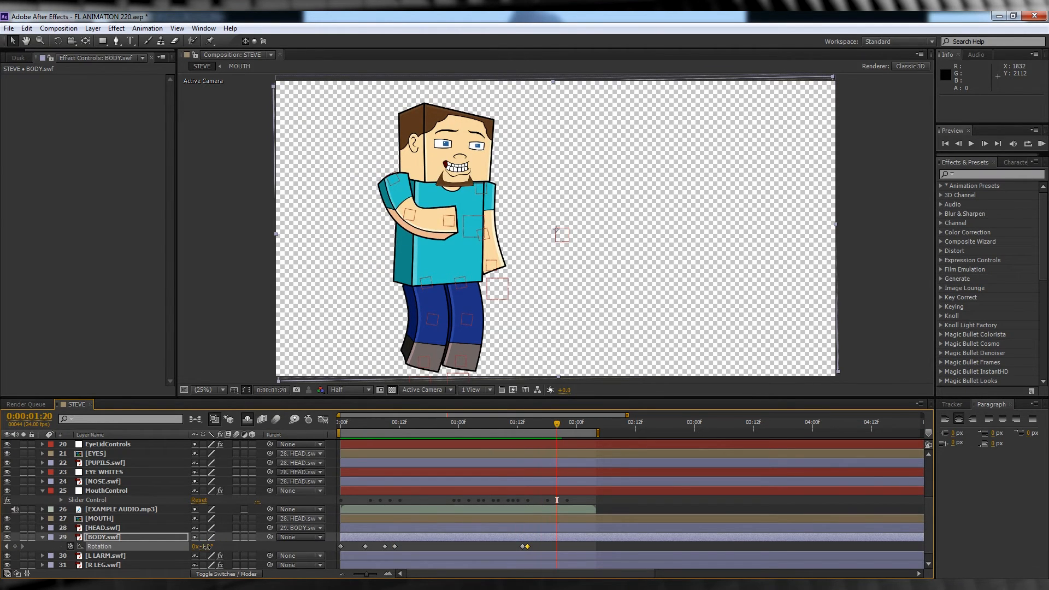
{"action": "left_click_drag", "start_coordinate": [207, 547], "coordinate": [209, 547]}
Keyframe the BODY.swf rotation at 1° on 0:00:01:21, adjust it on 0:00:01:22, and preview the body movement
{"action": "left_click", "coordinate": [561, 424]}
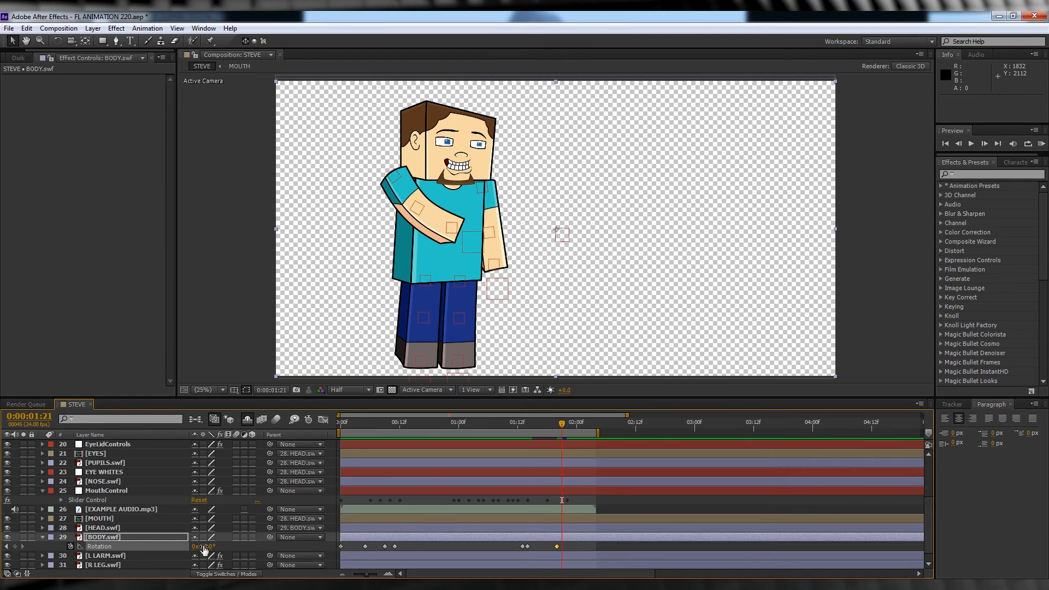
{"action": "left_click", "coordinate": [204, 547]}
{"action": "type", "text": "1"}
{"action": "key", "text": "Return"}
{"action": "left_click", "coordinate": [567, 425]}
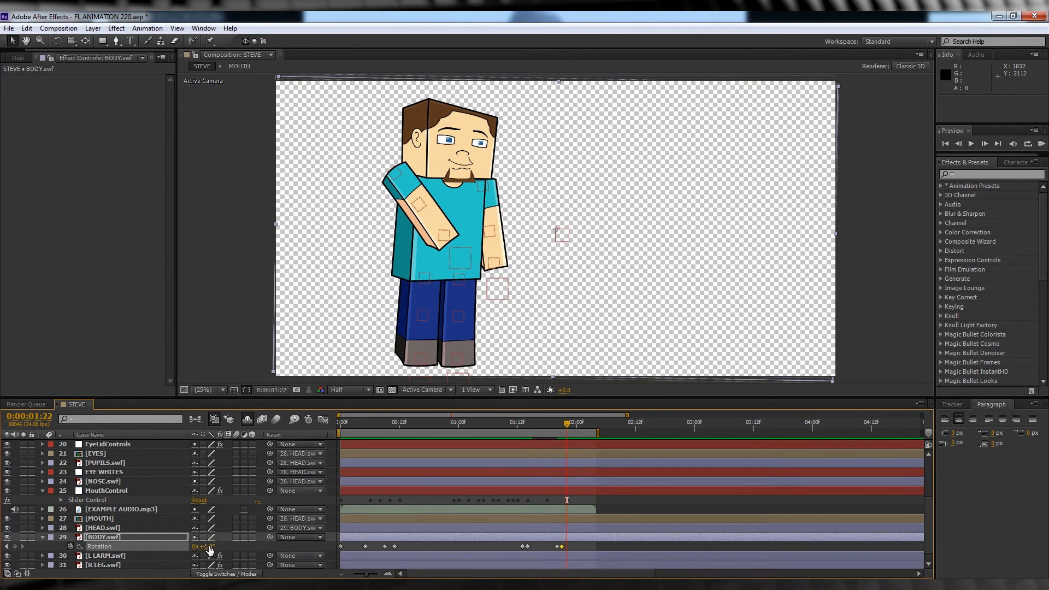
{"action": "left_click_drag", "start_coordinate": [210, 550], "coordinate": [212, 546]}
{"action": "key", "text": "space"}
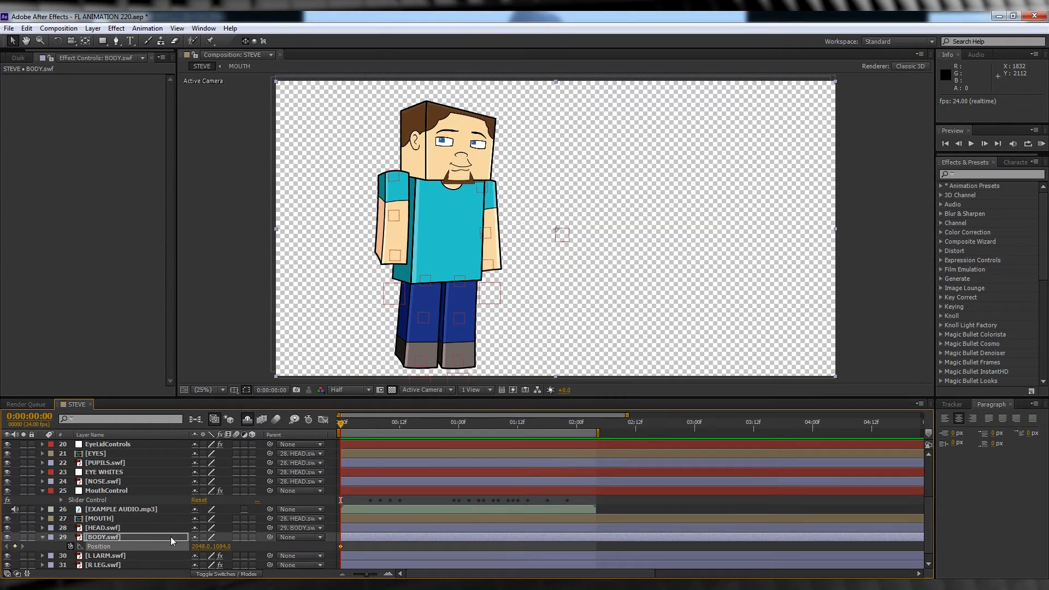
Keyframe the BODY.swf position unchanged on frame 6, at 2048, 1080 on frame 8, and slightly lower on frame 12
{"action": "left_click_drag", "start_coordinate": [340, 424], "coordinate": [370, 433]}
{"action": "left_click", "coordinate": [14, 546]}
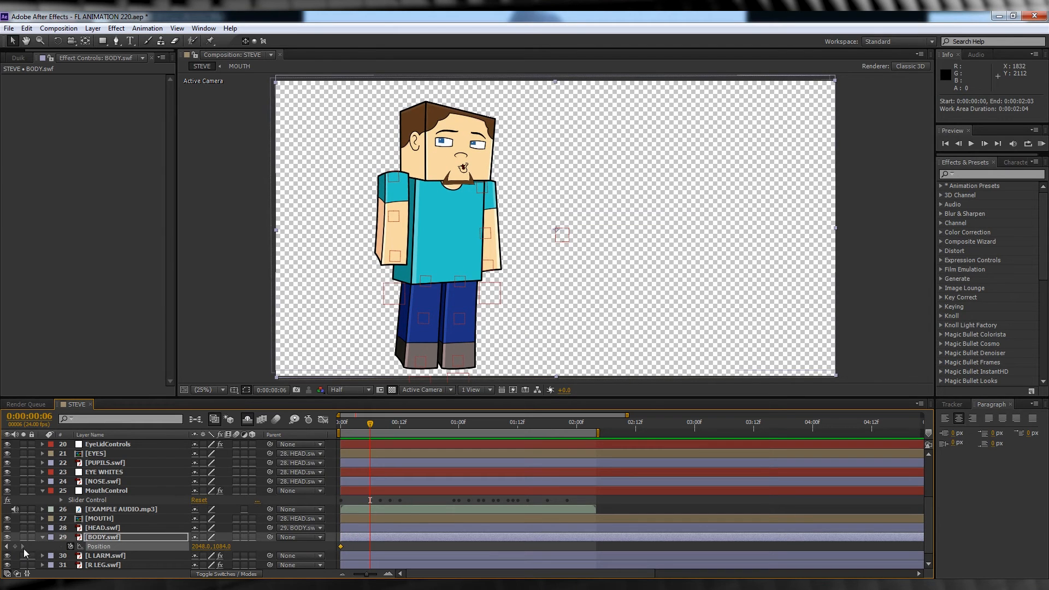
{"action": "left_click", "coordinate": [381, 425]}
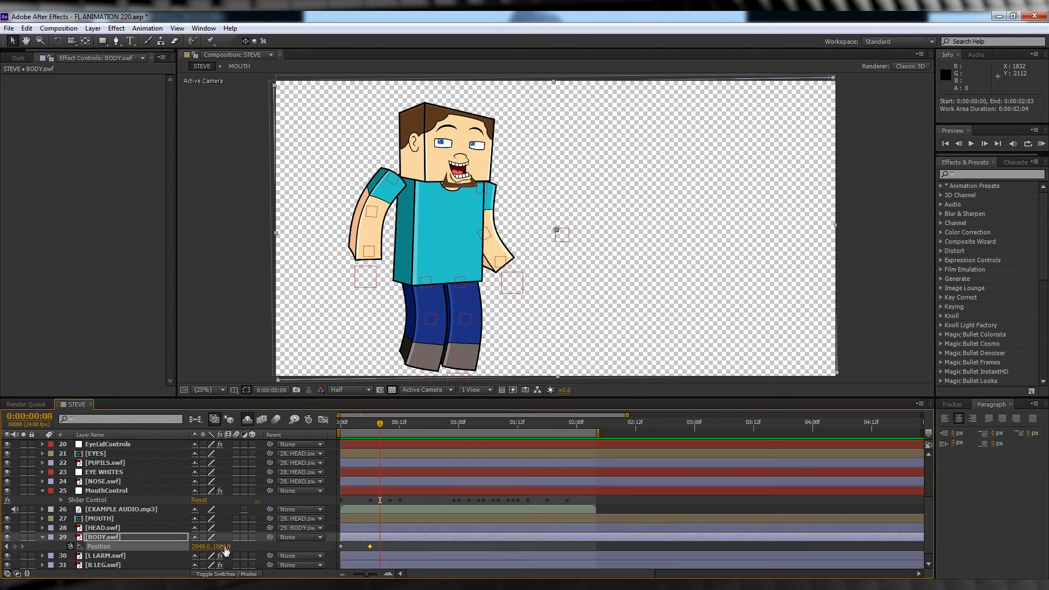
{"action": "left_click_drag", "start_coordinate": [221, 546], "coordinate": [221, 547]}
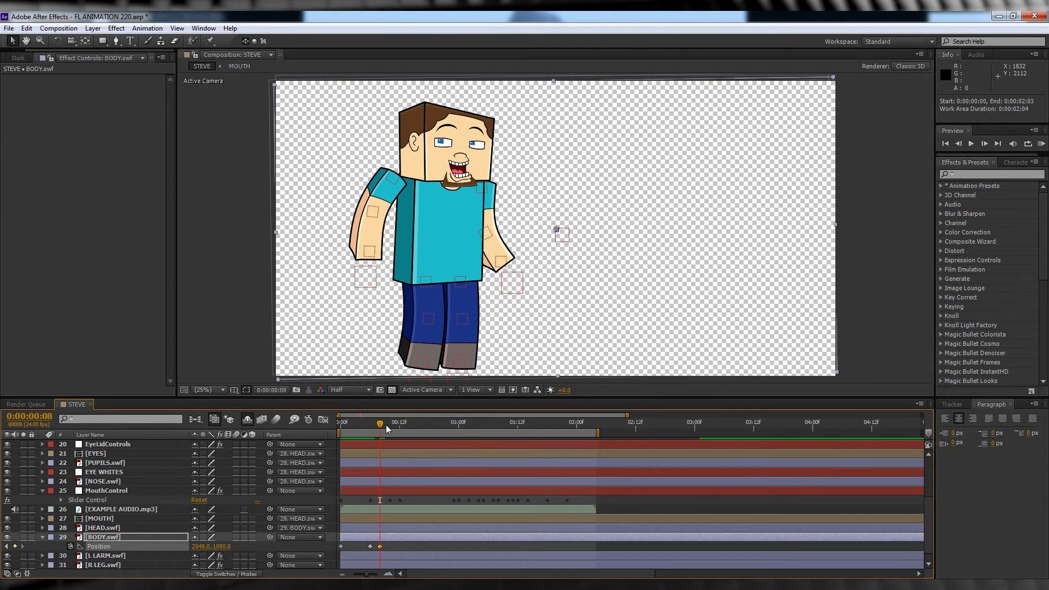
{"action": "left_click_drag", "start_coordinate": [381, 428], "coordinate": [401, 427]}
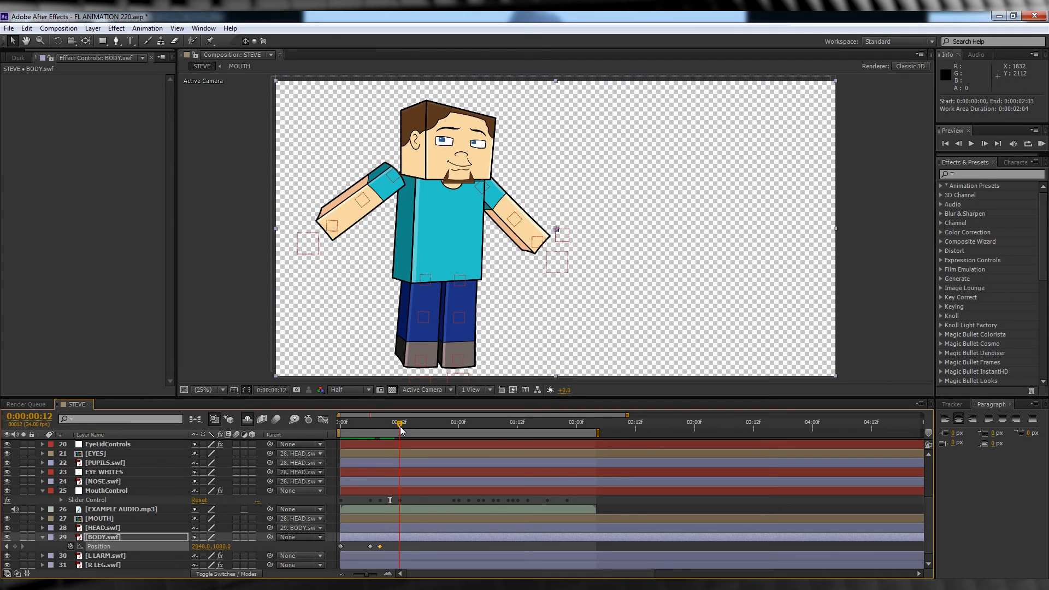
{"action": "left_click_drag", "start_coordinate": [222, 546], "coordinate": [225, 547]}
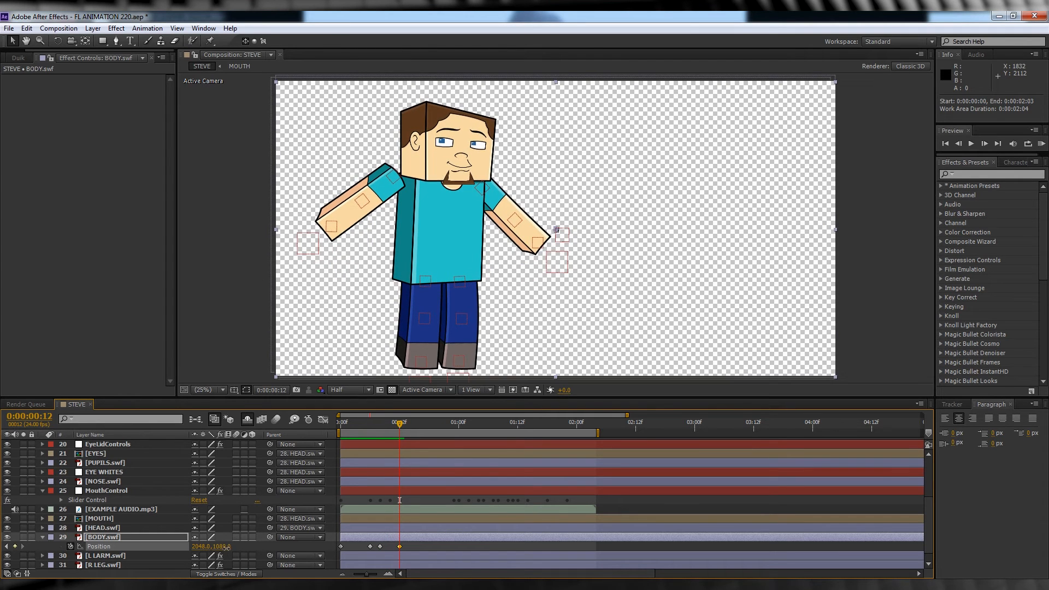
Keyframe the BODY.swf position at 2048, 1084 on 0:00:01:19, 2048, 1093 on 0:00:01:20 and 2048, 1088 on 0:00:01:21
{"action": "key", "text": "KP_0"}
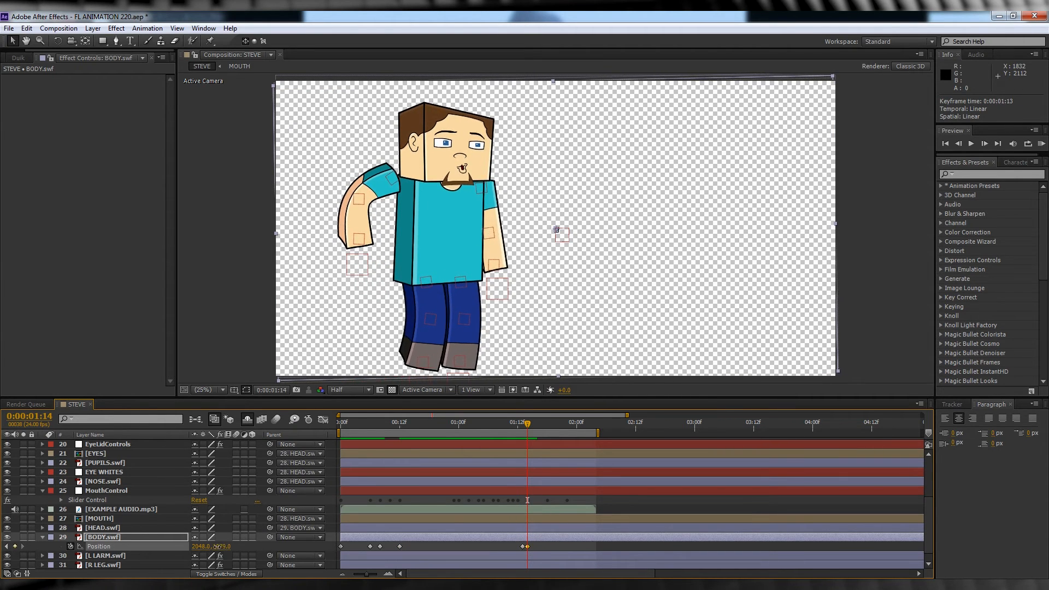
{"action": "left_click_drag", "start_coordinate": [528, 426], "coordinate": [552, 427]}
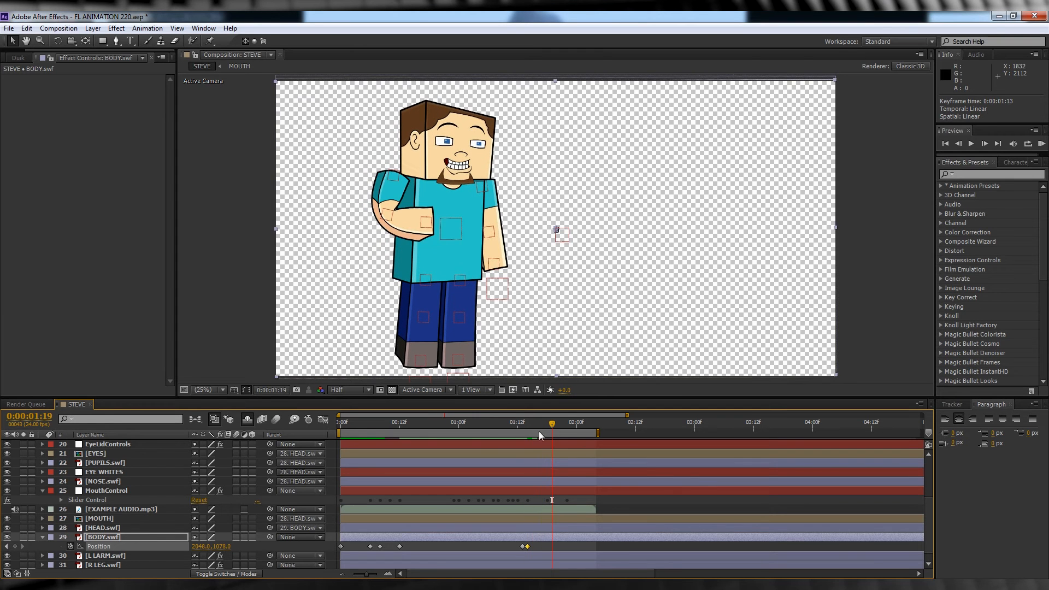
{"action": "left_click_drag", "start_coordinate": [225, 546], "coordinate": [228, 546]}
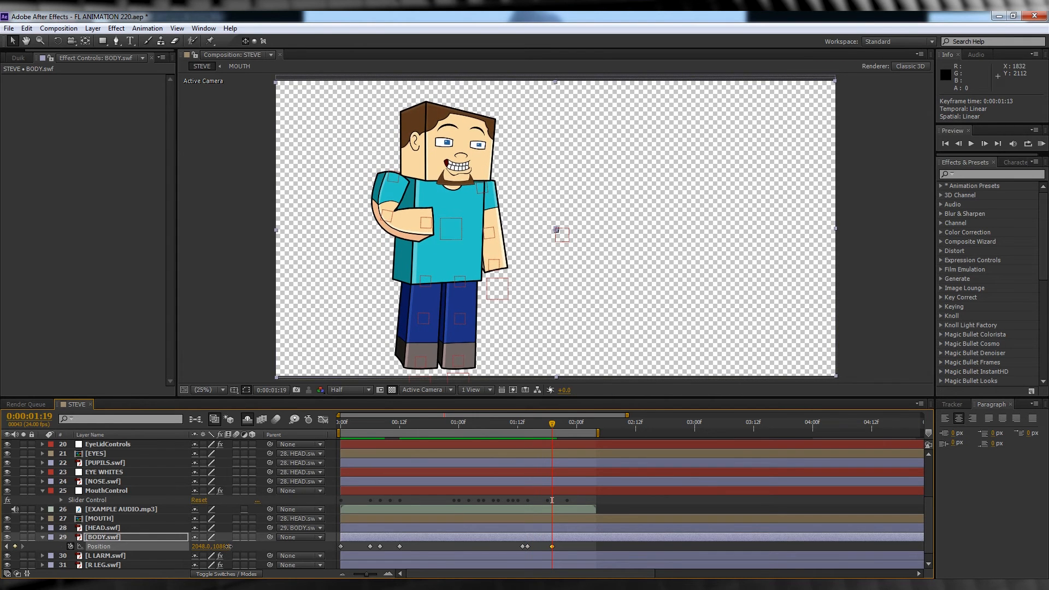
{"action": "left_click_drag", "start_coordinate": [553, 425], "coordinate": [557, 425]}
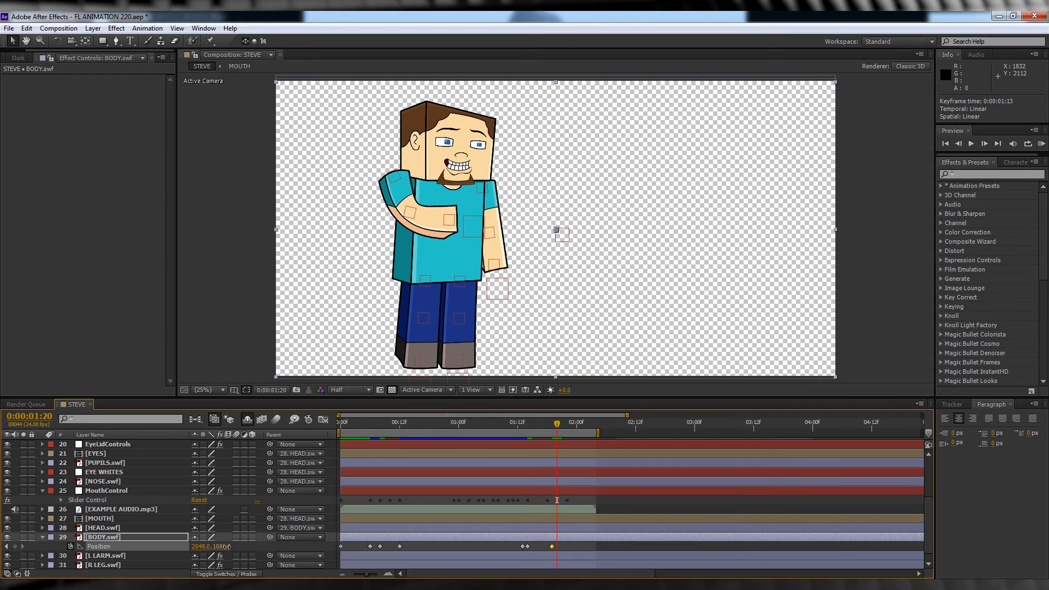
{"action": "left_click_drag", "start_coordinate": [229, 546], "coordinate": [232, 546]}
{"action": "left_click_drag", "start_coordinate": [559, 424], "coordinate": [563, 424]}
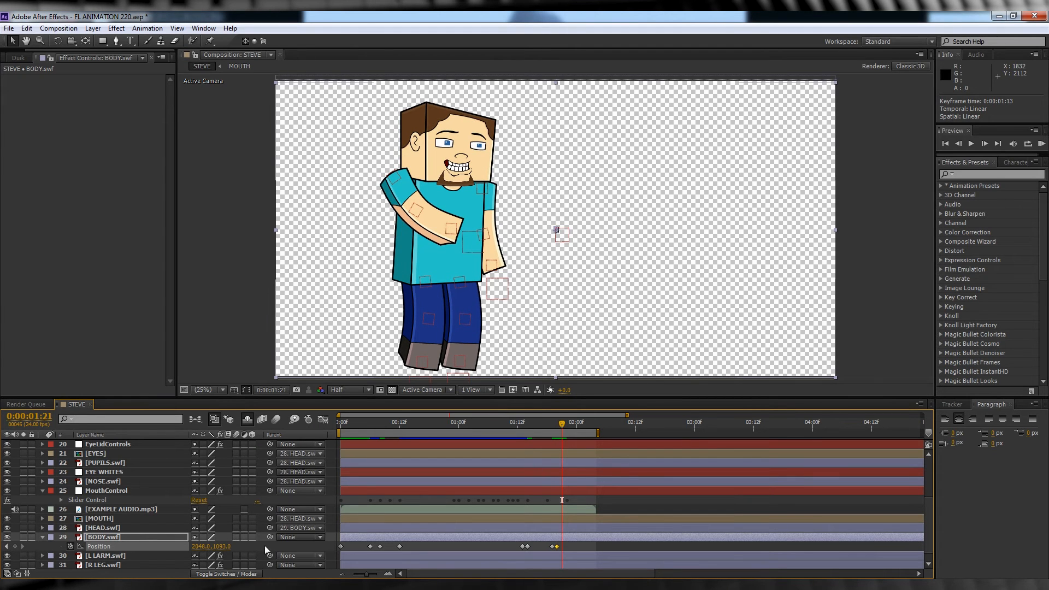
{"action": "left_click_drag", "start_coordinate": [222, 546], "coordinate": [218, 546]}
Preview the body movement and retime the last two BODY.swf position keyframes to 0:00:01:21 and 0:00:01:23
{"action": "key", "text": "KP_0"}
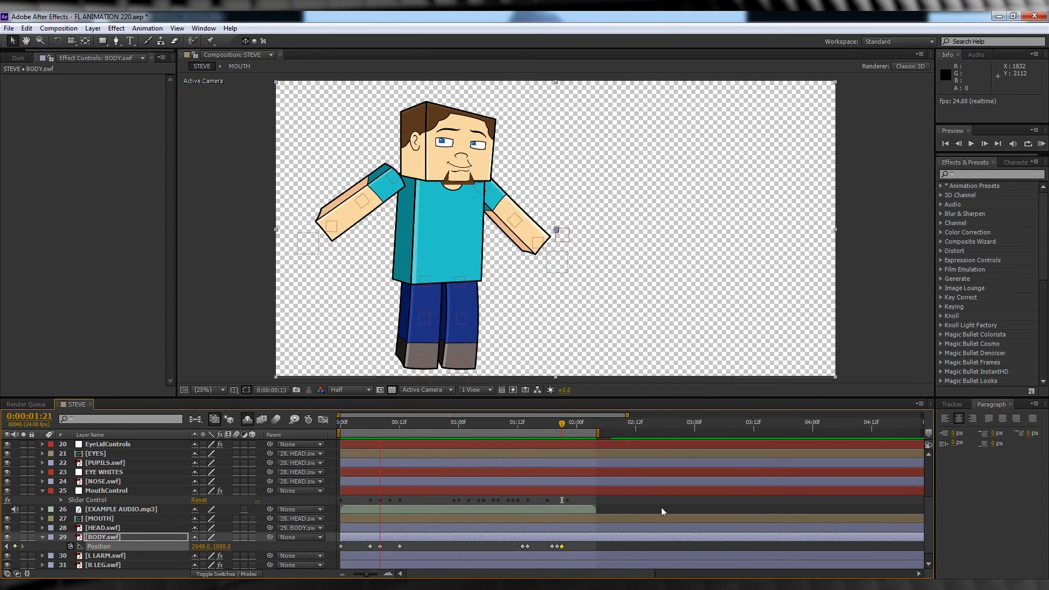
{"action": "key", "text": "space"}
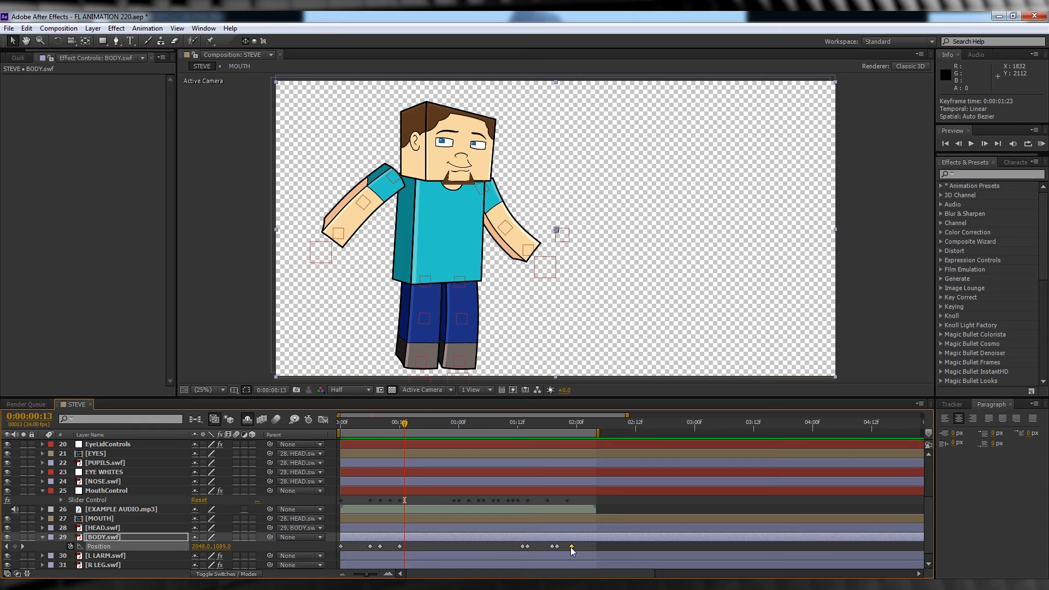
{"action": "left_click_drag", "start_coordinate": [568, 546], "coordinate": [563, 546]}
{"action": "key", "text": "space"}
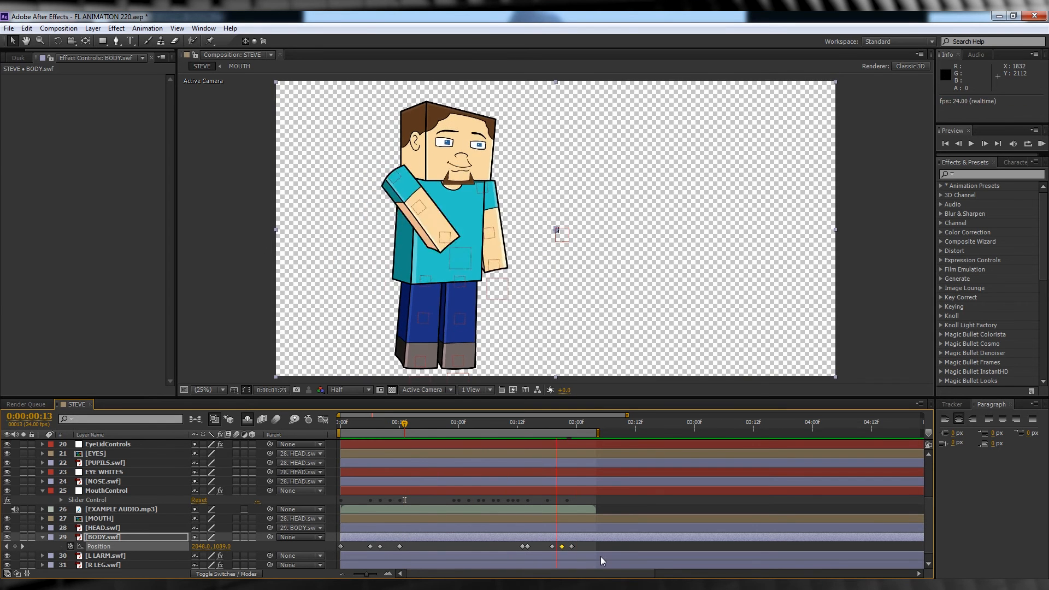
Check the frames around 0:00:01:19, adjust the BODY.swf position keyframe near 0:00:01:21, and preview the animation again
{"action": "left_click", "coordinate": [542, 428]}
{"action": "left_click_drag", "start_coordinate": [541, 427], "coordinate": [552, 428]}
{"action": "left_click", "coordinate": [563, 548]}
{"action": "left_click_drag", "start_coordinate": [564, 547], "coordinate": [536, 543]}
{"action": "left_click", "coordinate": [496, 425]}
{"action": "key", "text": "space"}
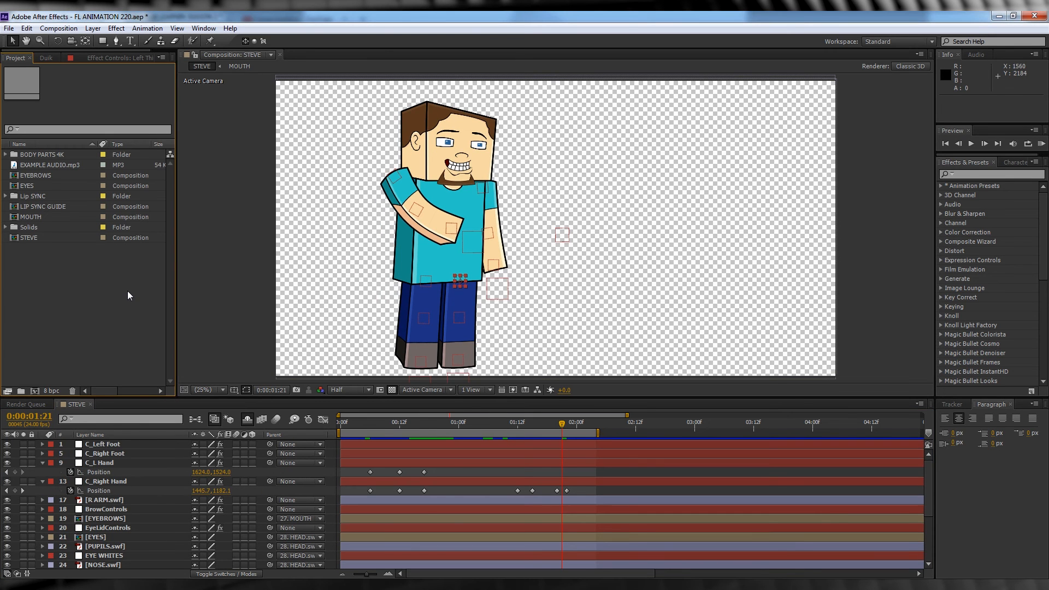
Create a new composition named FINAL with the HDTV 1080 24 preset
{"action": "left_click", "coordinate": [58, 28]}
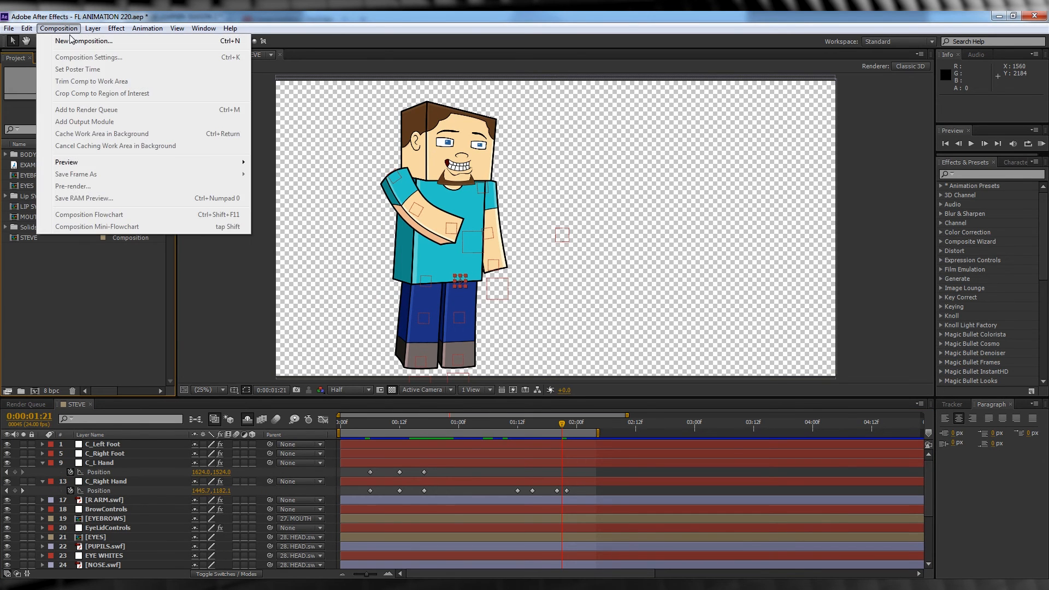
{"action": "left_click", "coordinate": [71, 41]}
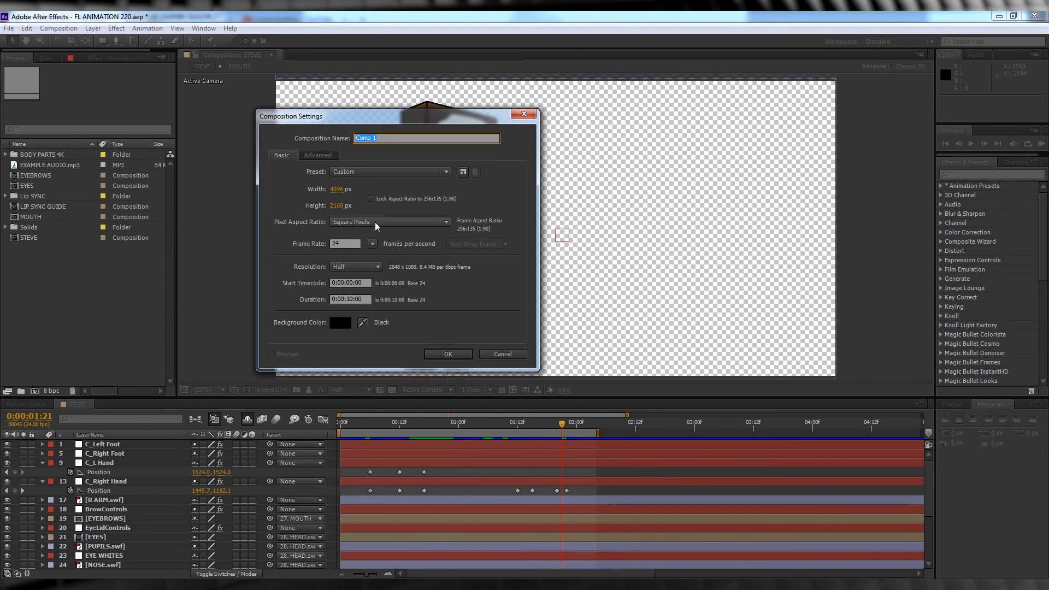
{"action": "left_click", "coordinate": [389, 171]}
{"action": "left_click", "coordinate": [383, 401]}
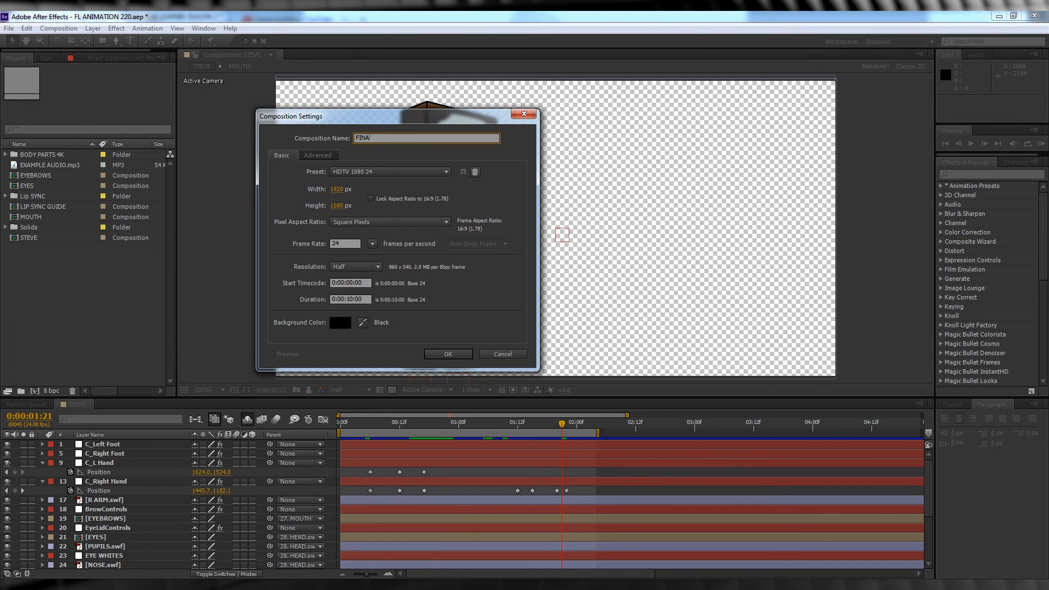
{"action": "left_click", "coordinate": [446, 354]}
Add the STEVE composition to FINAL, scale it to 68%, and position the character in the left half of the frame
{"action": "left_click_drag", "start_coordinate": [25, 249], "coordinate": [101, 515]}
{"action": "key", "text": "comma"}
{"action": "key", "text": "comma"}
{"action": "left_click_drag", "start_coordinate": [486, 243], "coordinate": [512, 272]}
{"action": "key", "text": "s"}
{"action": "left_click_drag", "start_coordinate": [209, 453], "coordinate": [191, 454]}
{"action": "left_click_drag", "start_coordinate": [547, 256], "coordinate": [508, 215]}
{"action": "left_click", "coordinate": [229, 495]}
Import BGS.swf, place it beneath the STEVE layer as the background, and reveal its scale property
{"action": "double_click", "coordinate": [96, 316]}
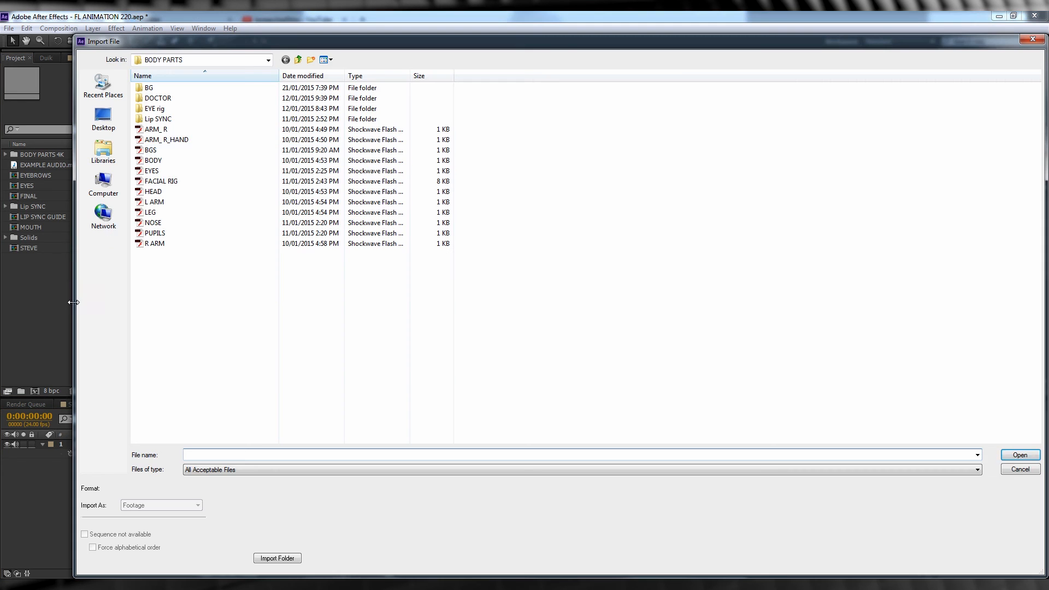
{"action": "double_click", "coordinate": [152, 151]}
{"action": "left_click_drag", "start_coordinate": [105, 421], "coordinate": [120, 491]}
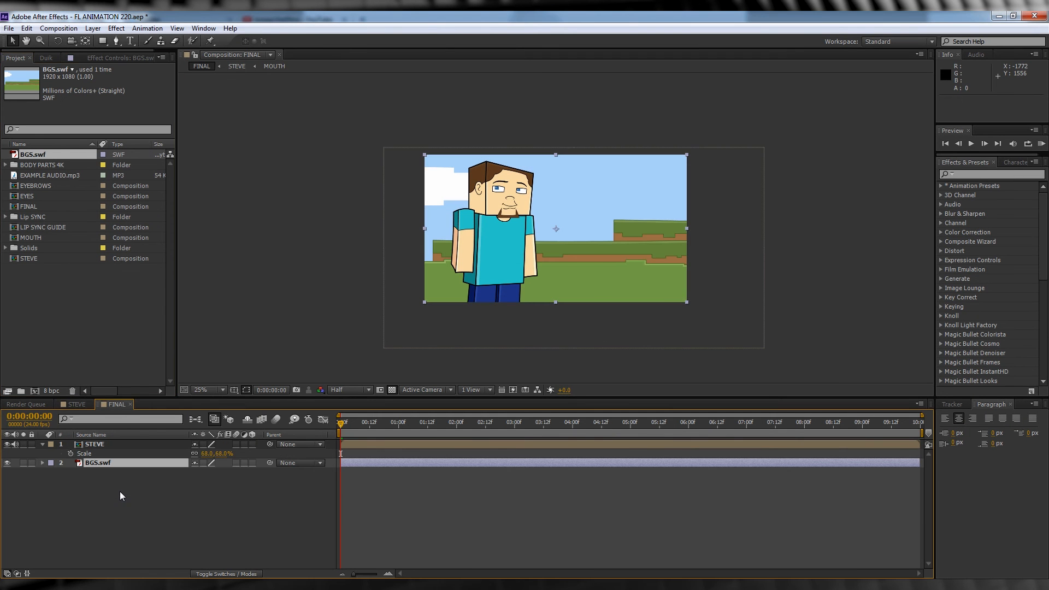
{"action": "key", "text": "s"}
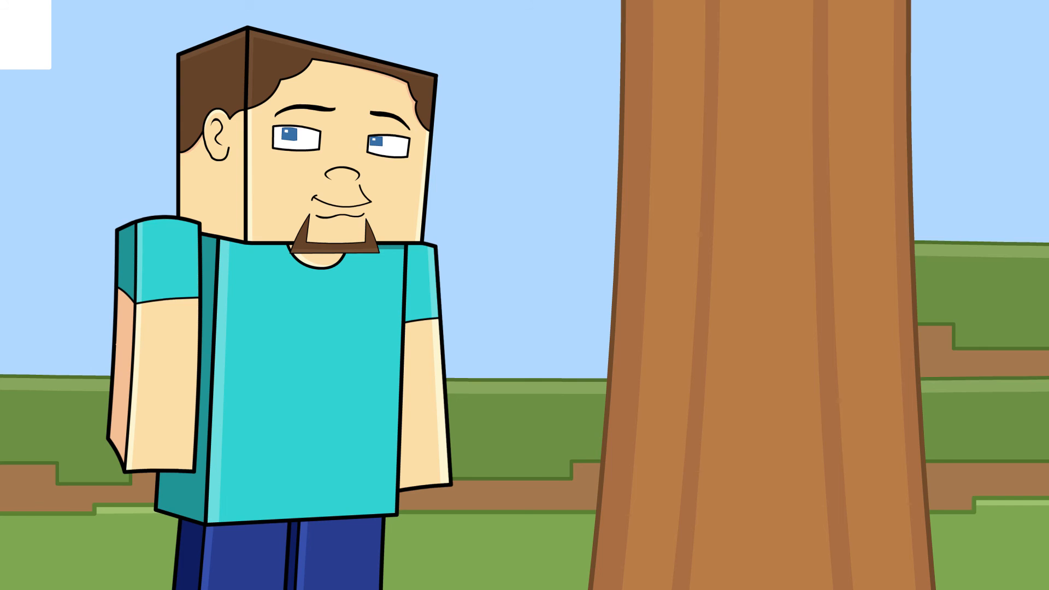